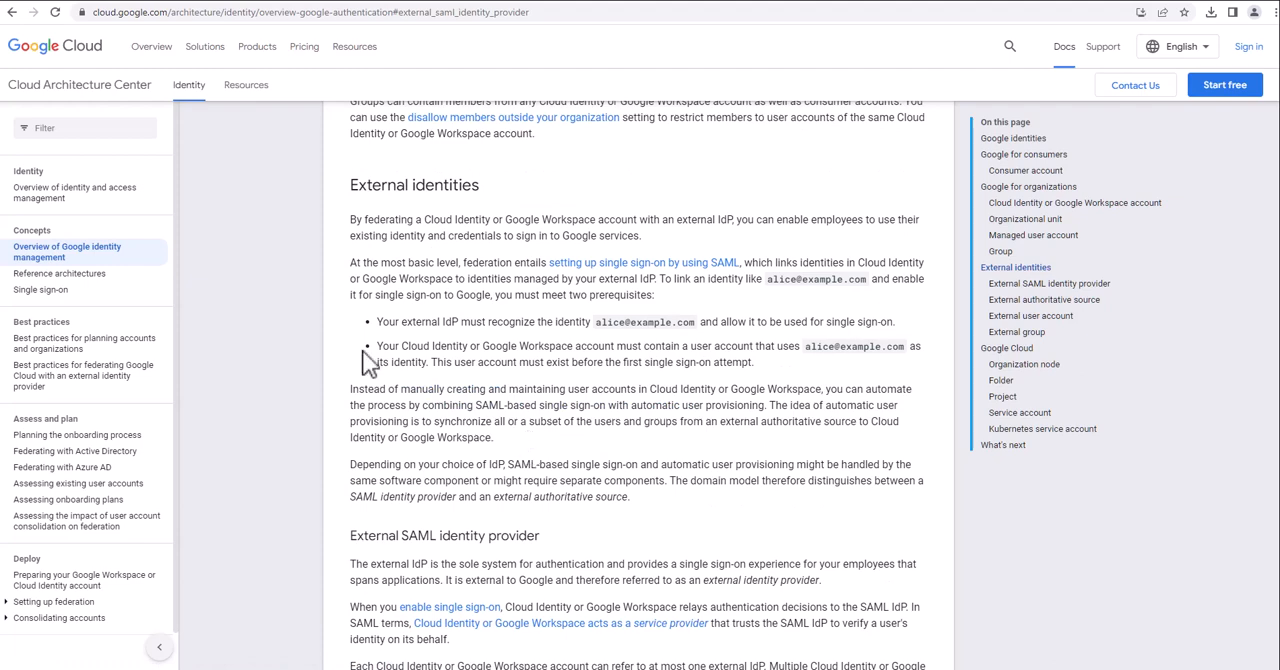
Read the External SAML identity provider section of the Google Cloud documentation and the Google Cloud Directory Sync help introduction.
scroll(365, 362, down, 4)
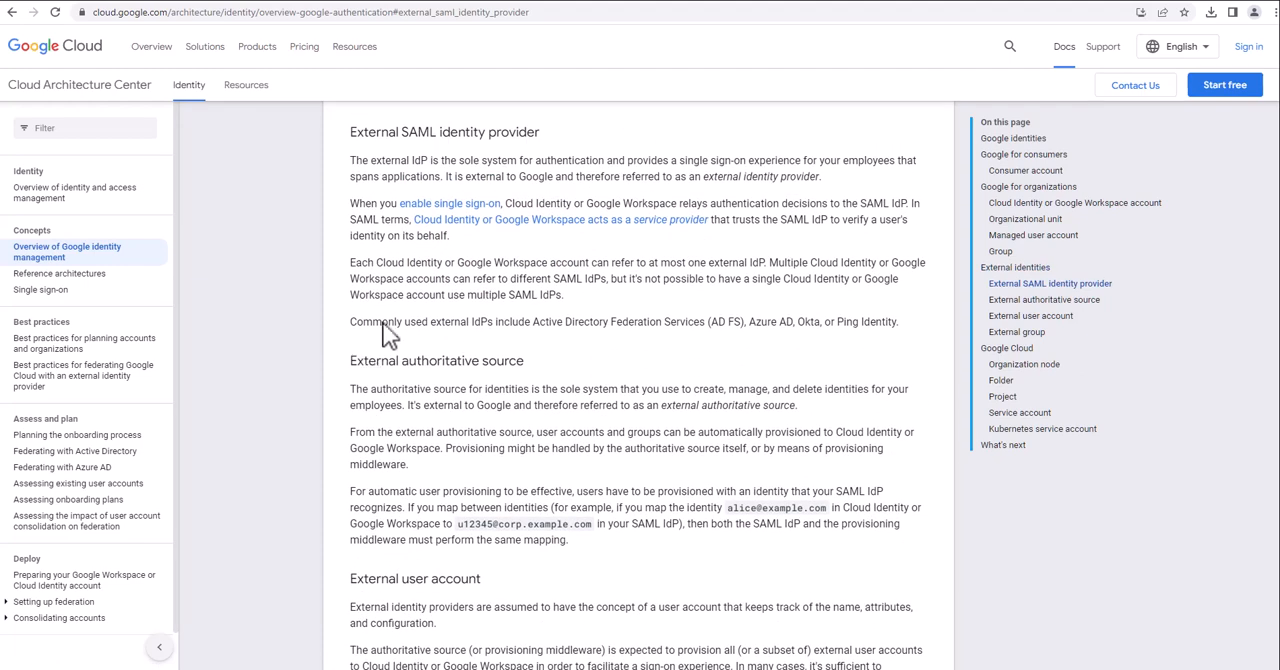
drag(349, 132, 548, 148)
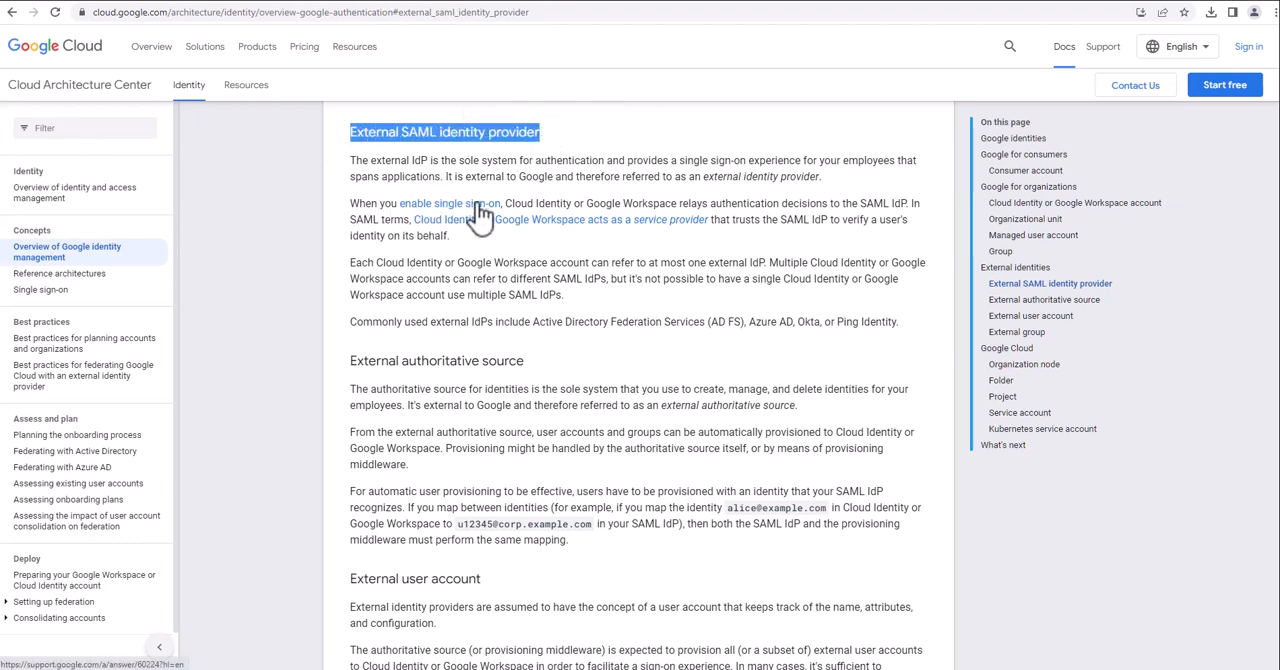
click(252, 2)
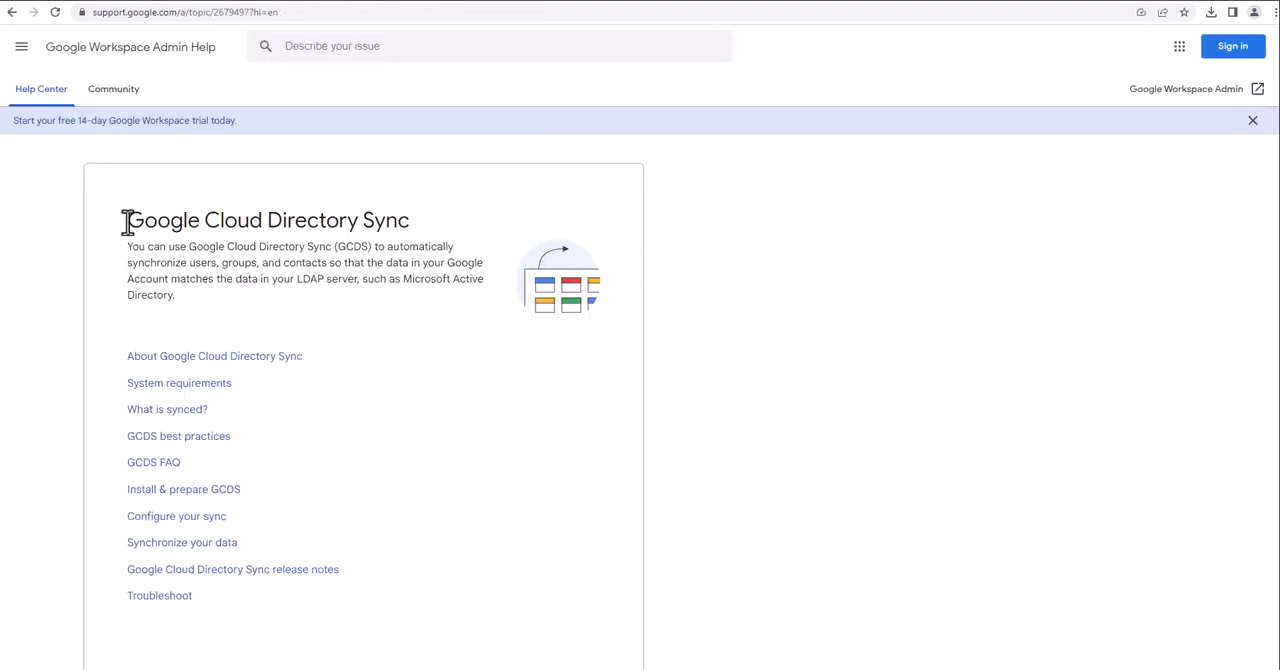
drag(123, 220, 407, 222)
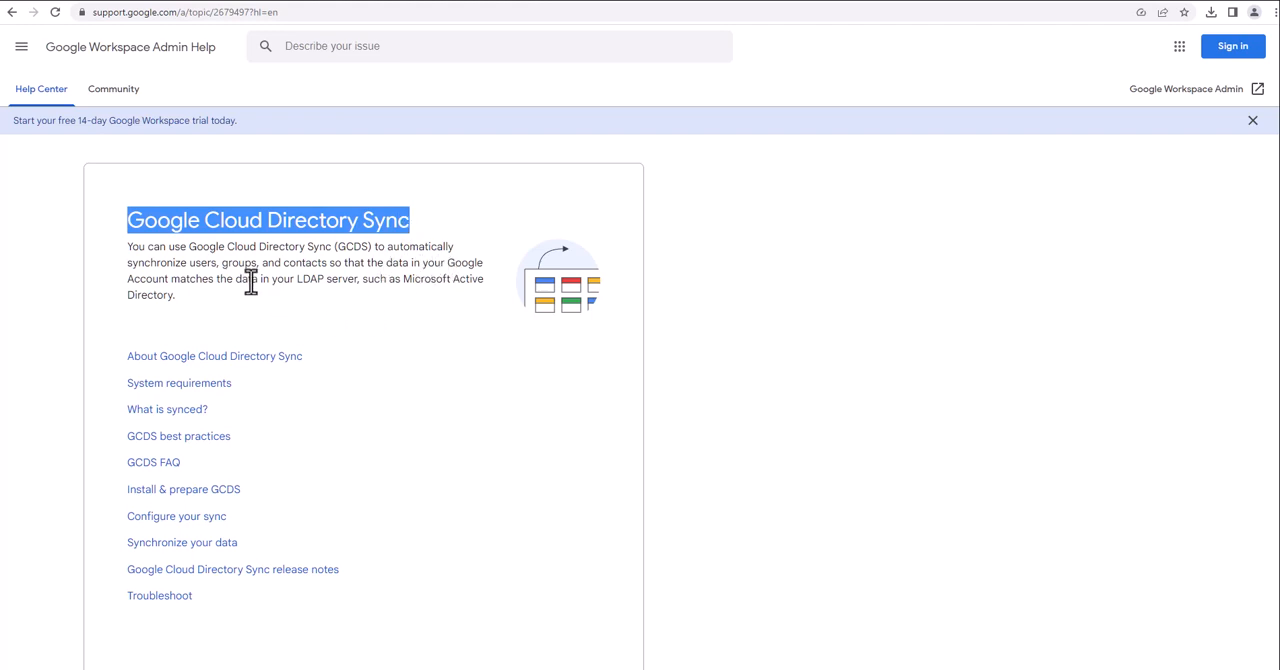
mouse_move(175, 282)
mouse_down()
mouse_move(479, 283)
mouse_move(246, 305)
mouse_move(177, 294)
mouse_up()
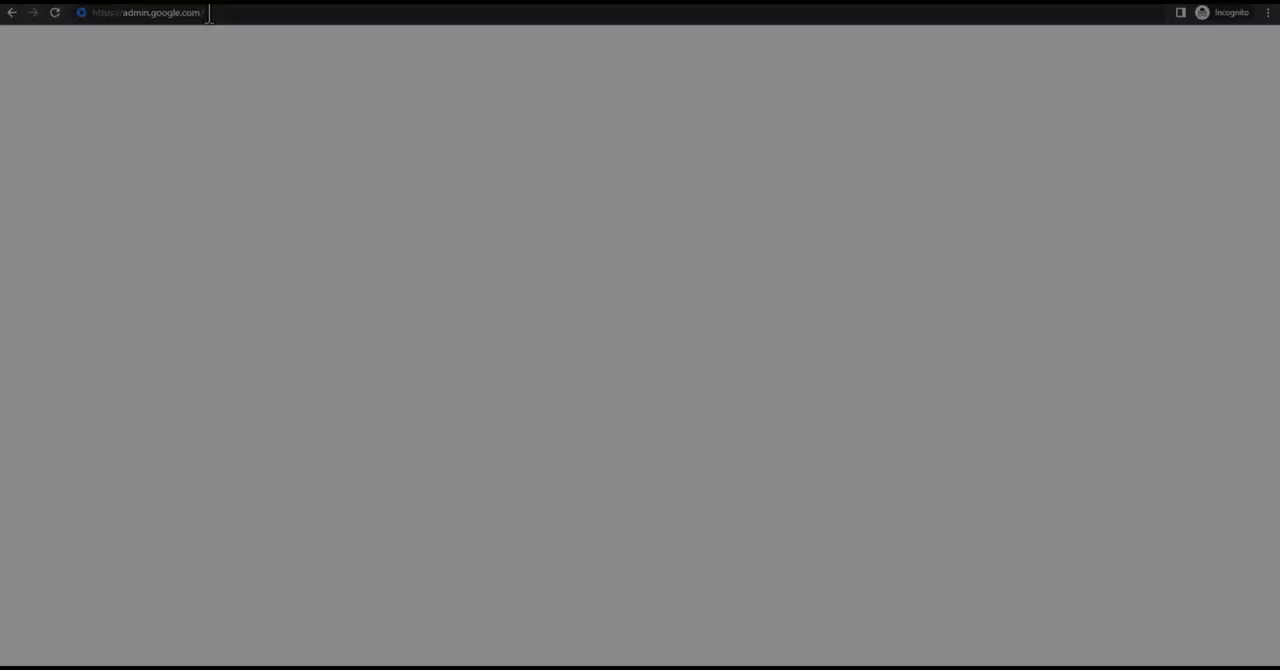
click(209, 12)
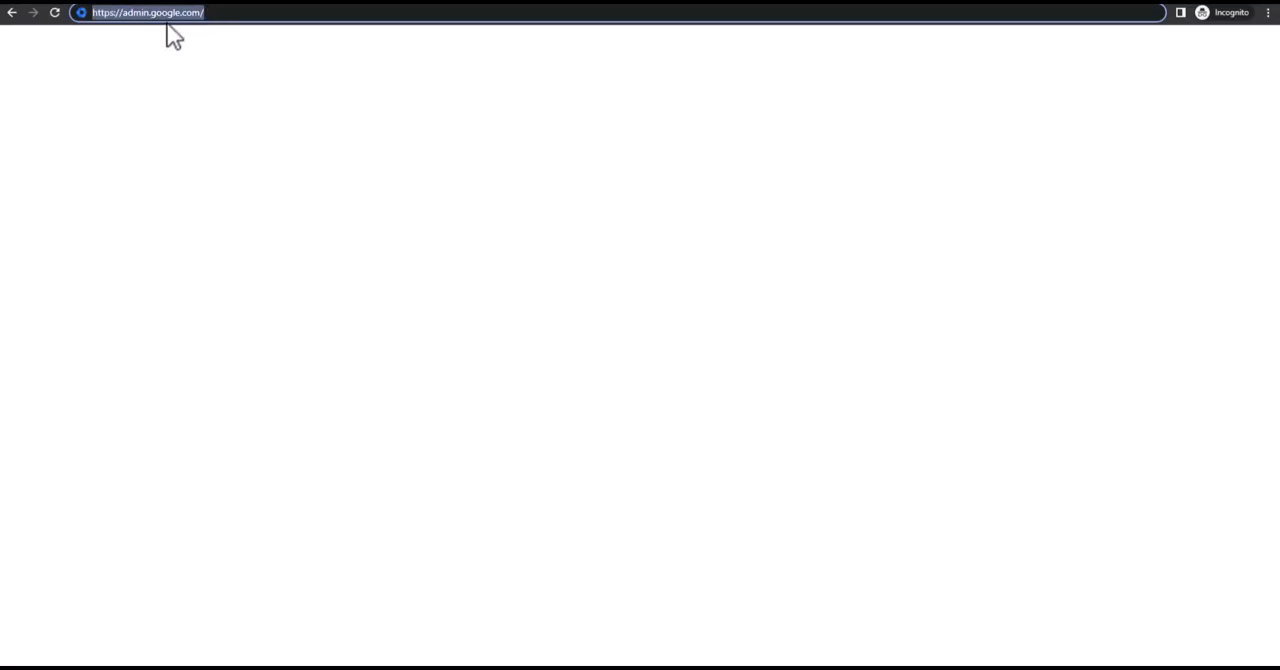
key(Return)
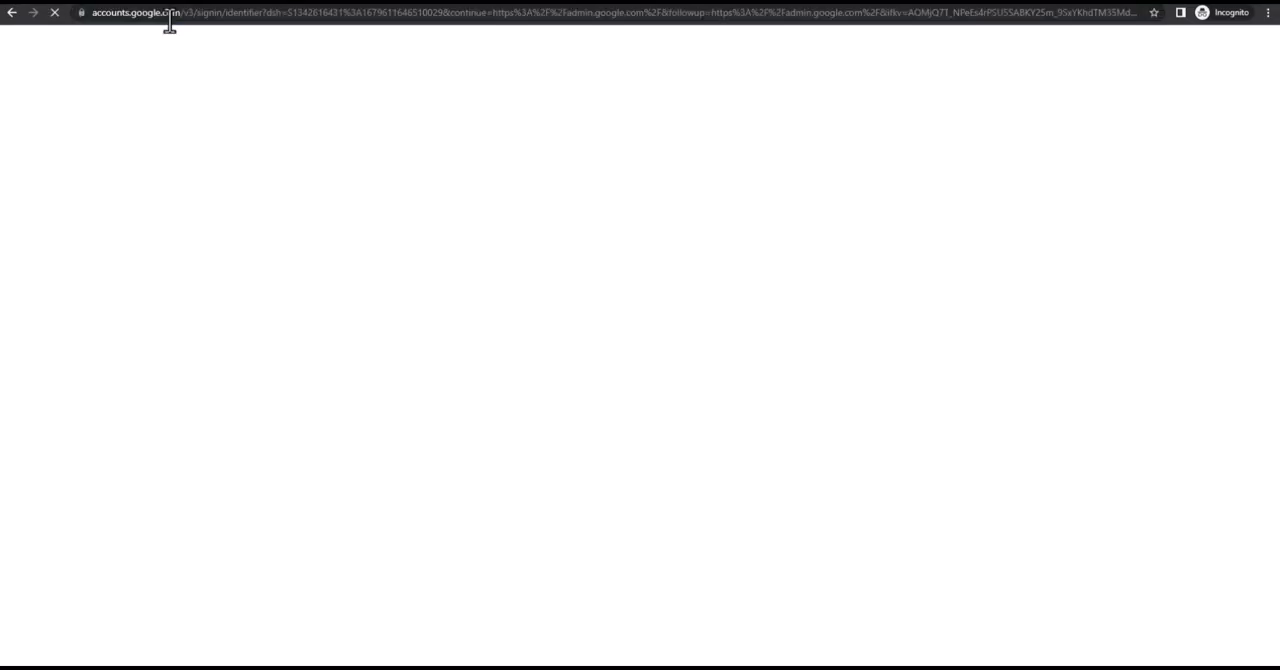
key(ctrl+v)
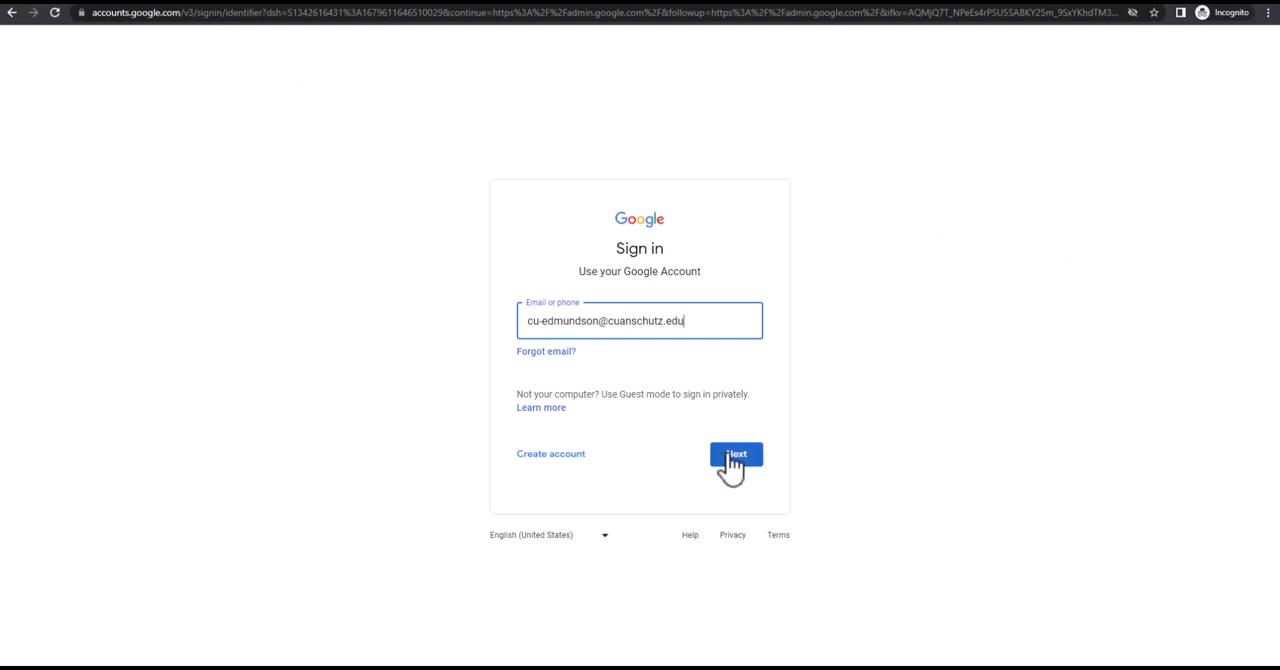
click(733, 456)
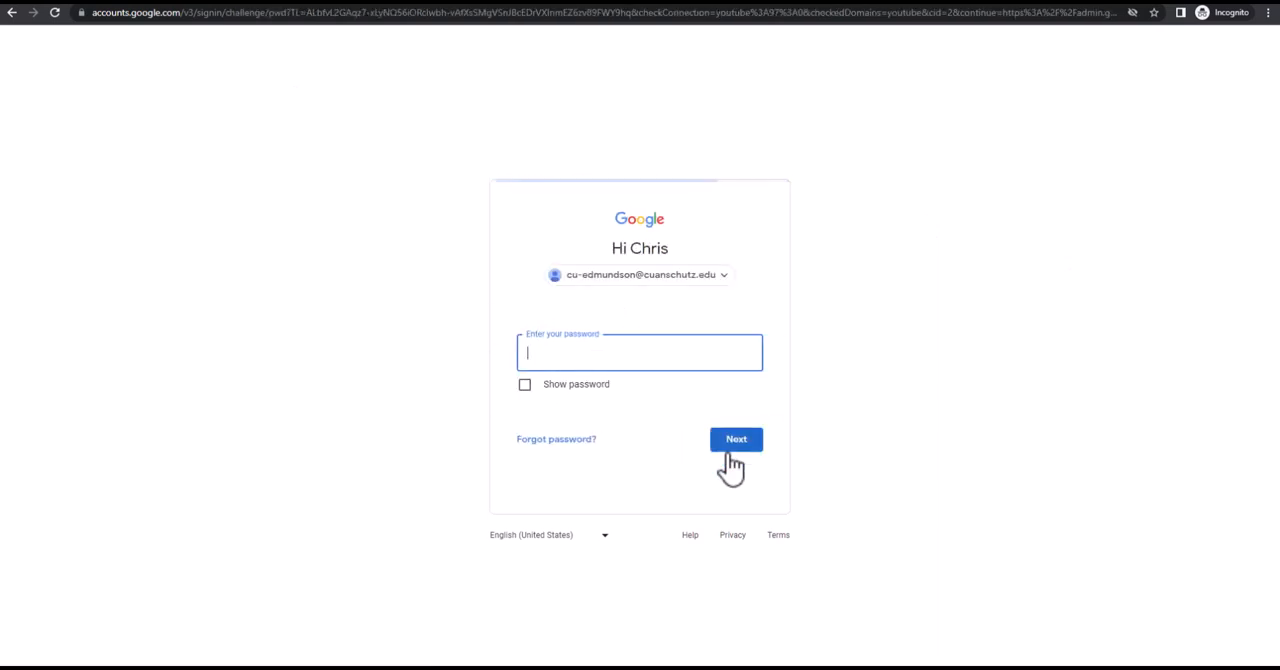
key(ctrl+v)
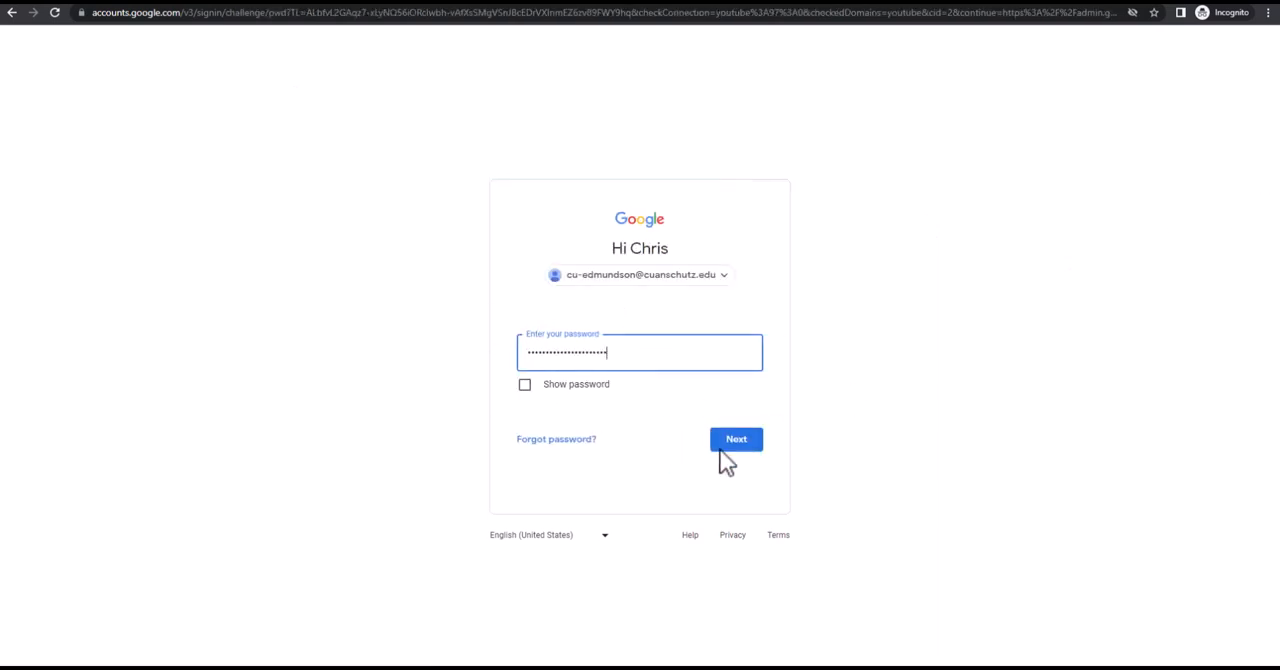
click(732, 450)
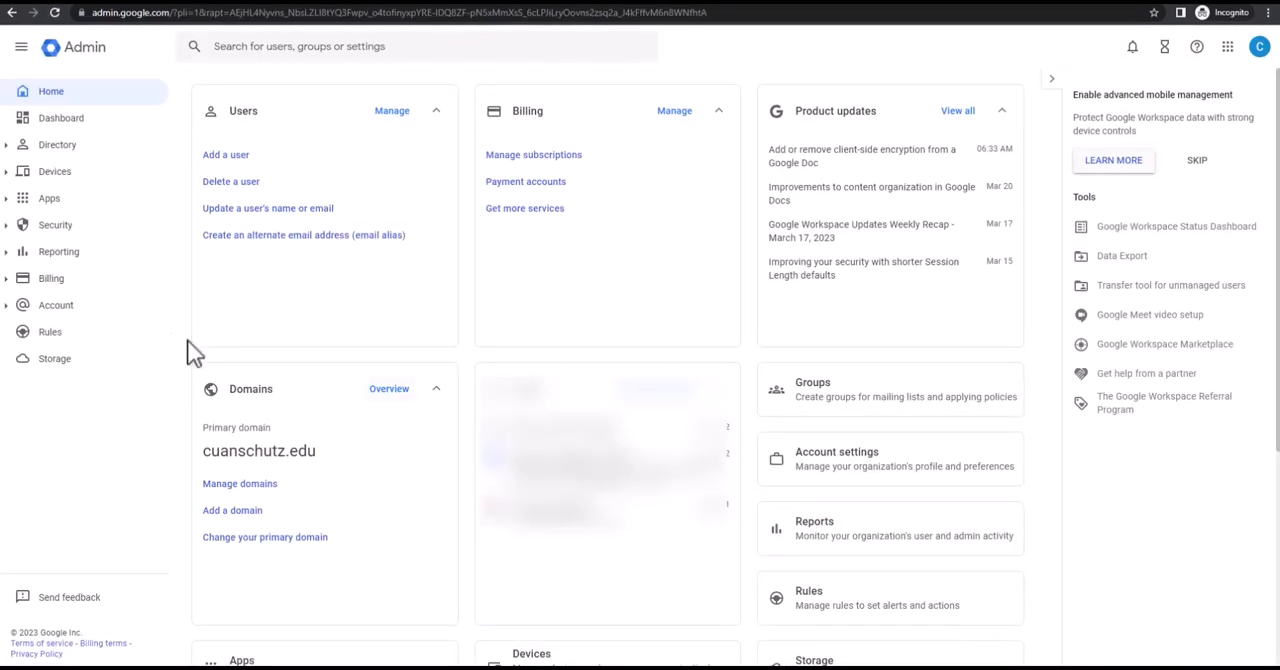
Open the organization's third-party SSO profile for editing from the security authentication settings for SSO with third-party IdP.
click(10, 230)
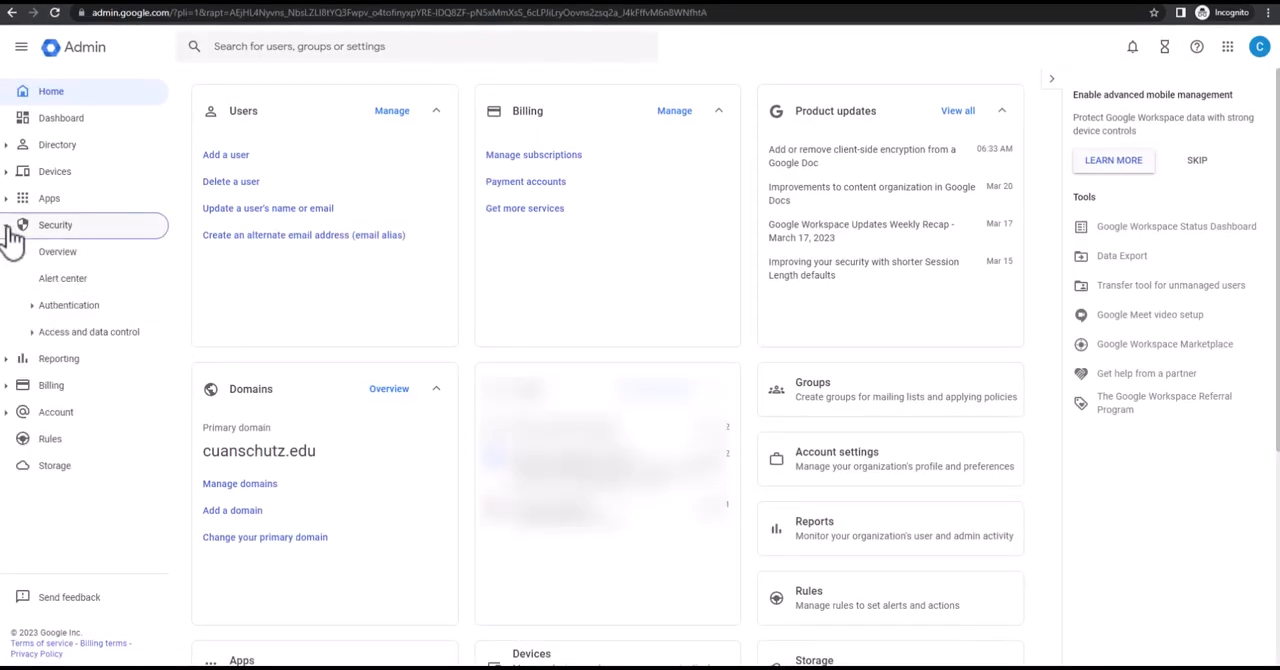
click(38, 310)
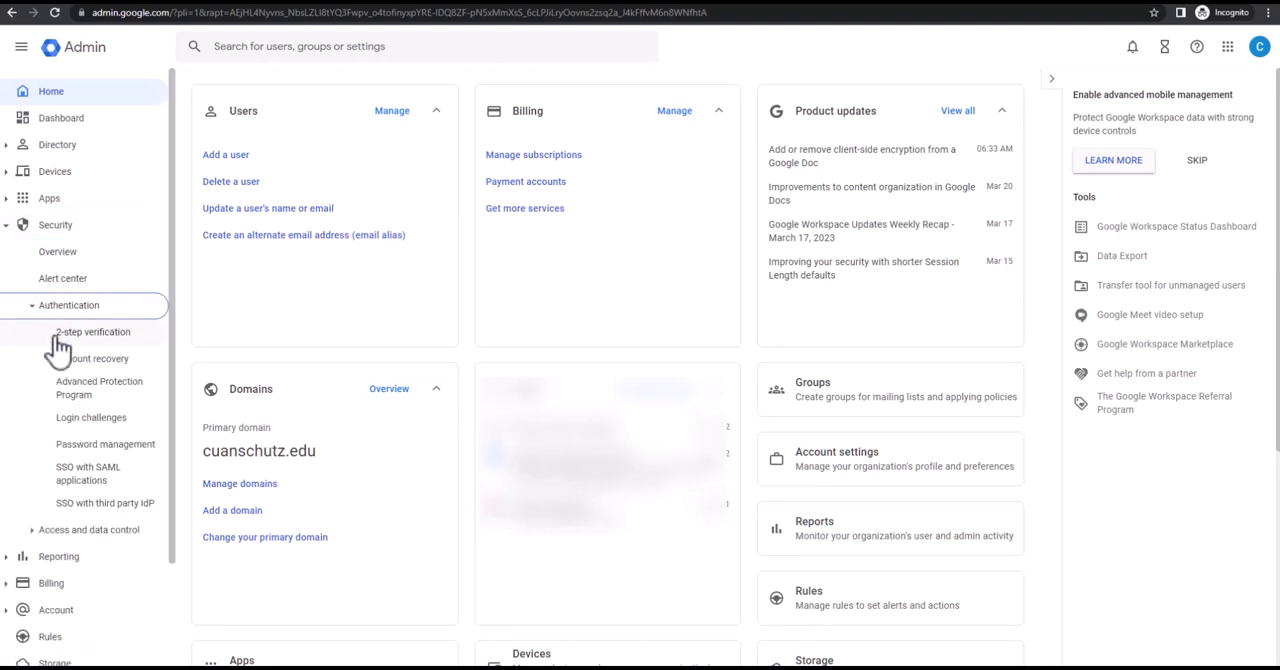
click(113, 514)
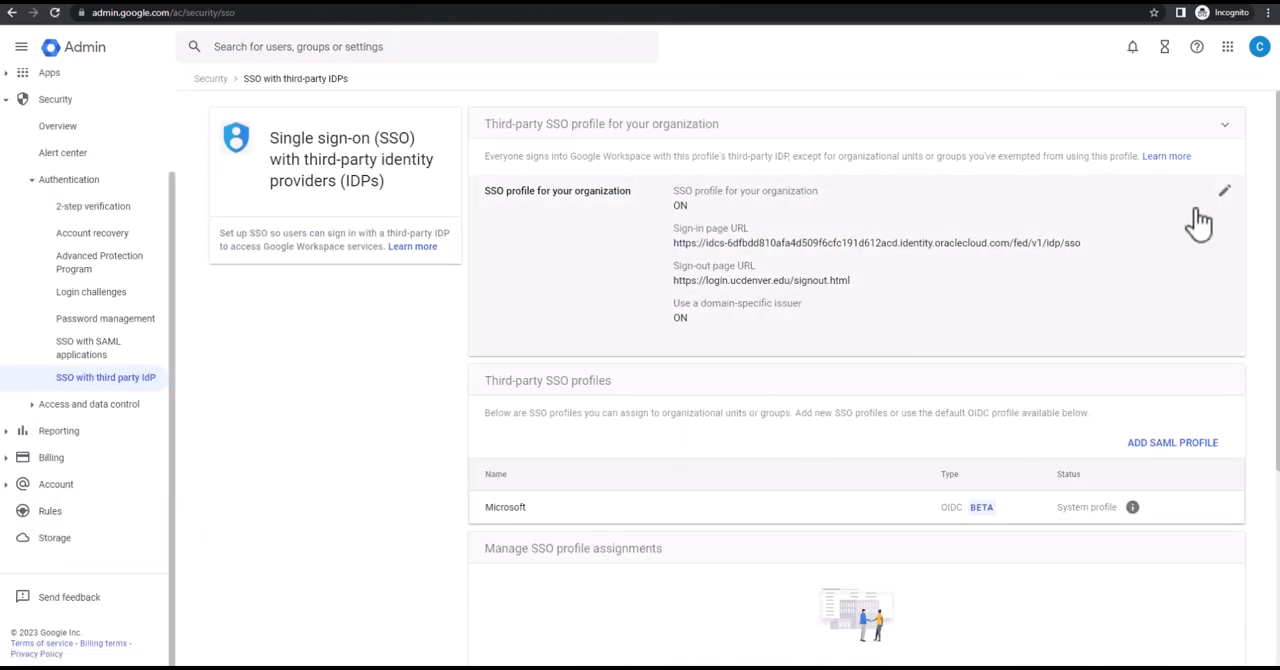
click(1223, 191)
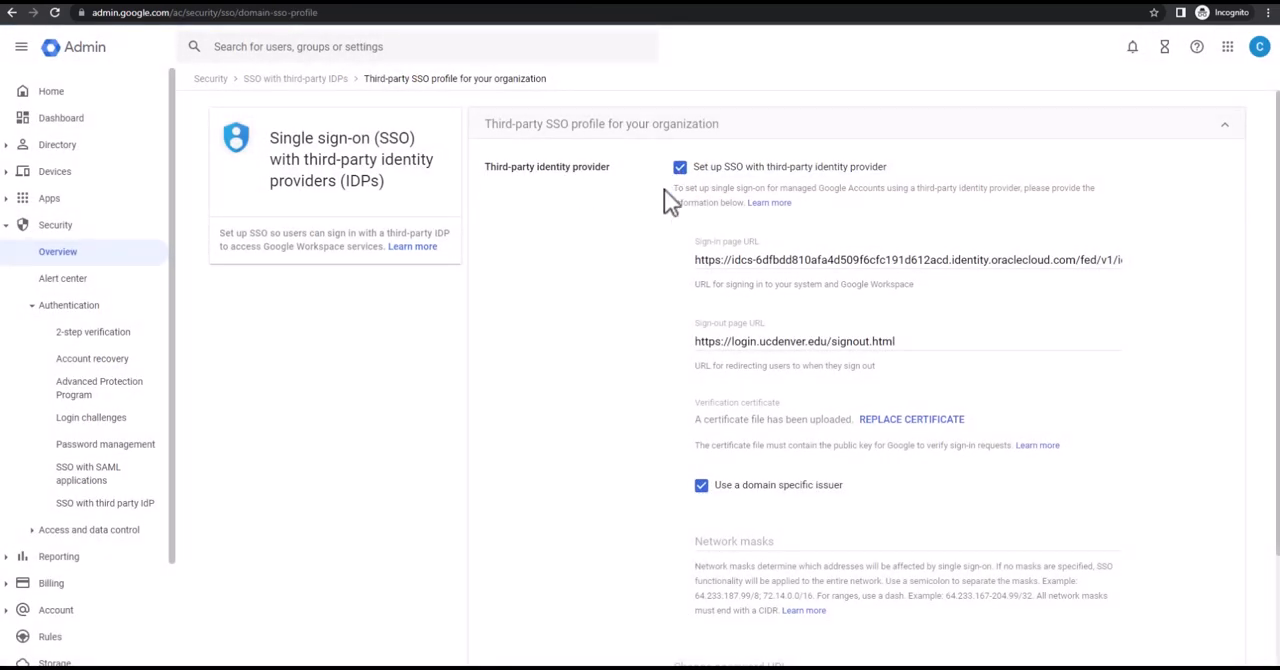
Review the SSO profile's sign-in page URL, sign-out page URL, verification certificate and domain-specific issuer setting.
drag(695, 259, 811, 256)
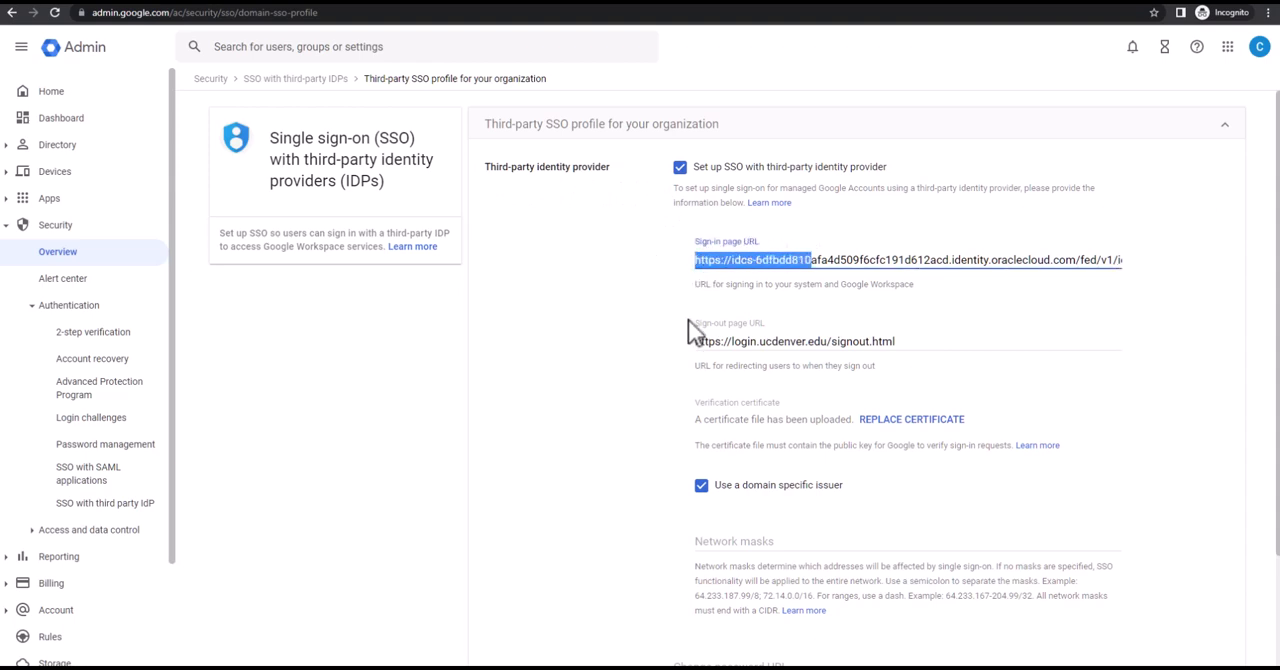
drag(697, 343, 778, 341)
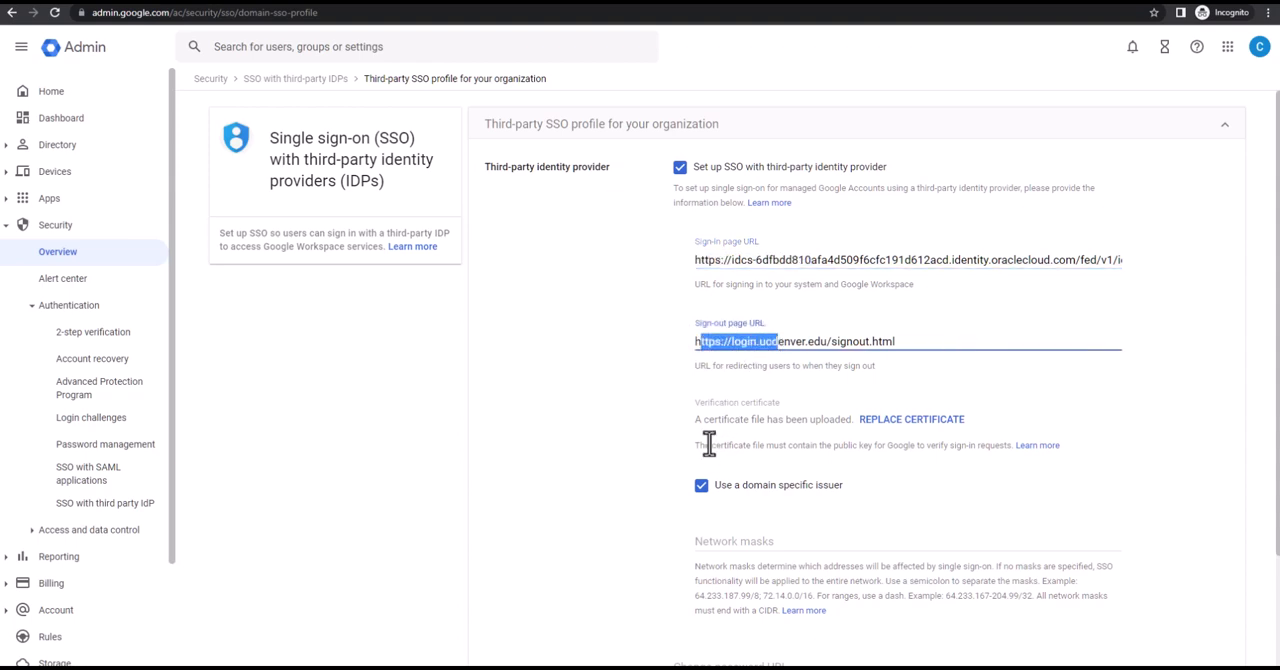
drag(694, 420, 840, 488)
click(690, 505)
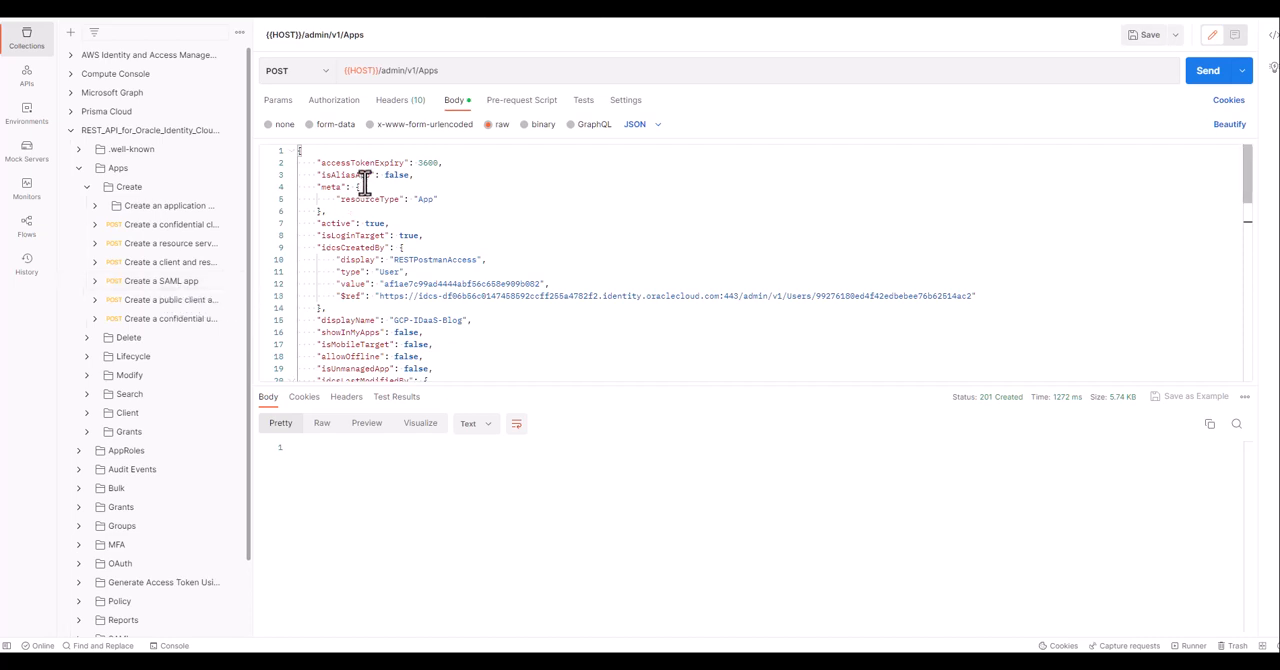
In Postman, review the displayName, loginMechanism and description entries in the JSON body of the /admin/v1/Apps POST request.
click(372, 150)
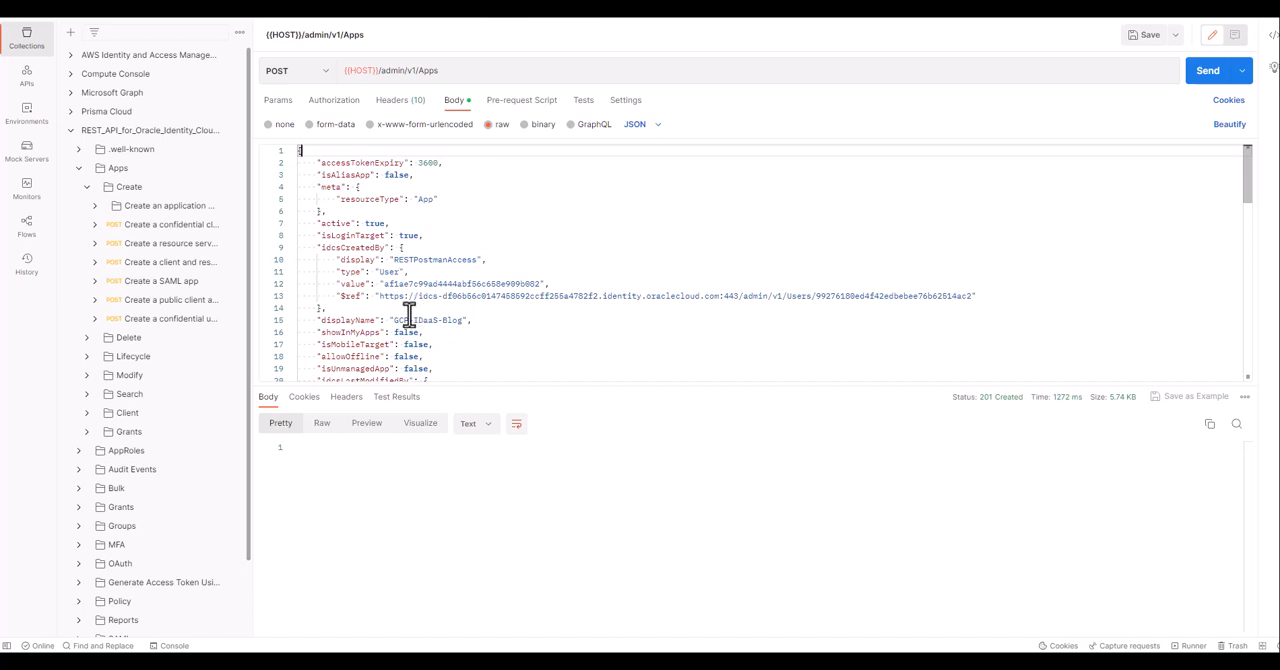
drag(321, 320, 464, 330)
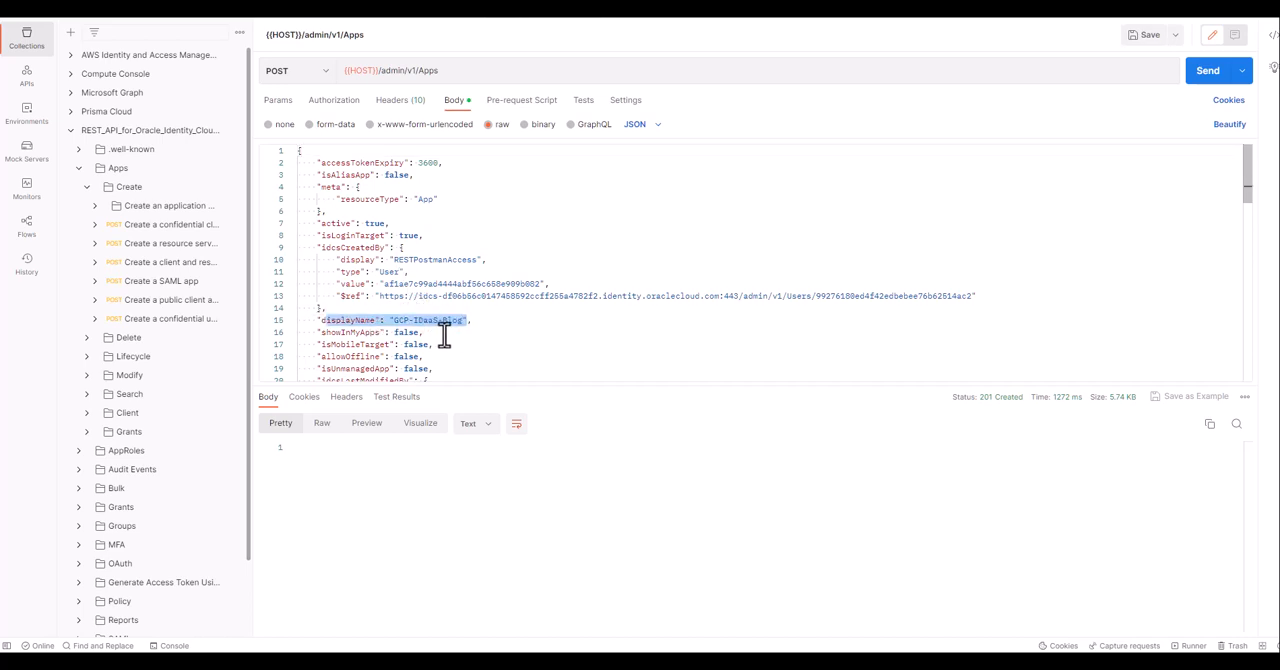
scroll(444, 334, down, 3)
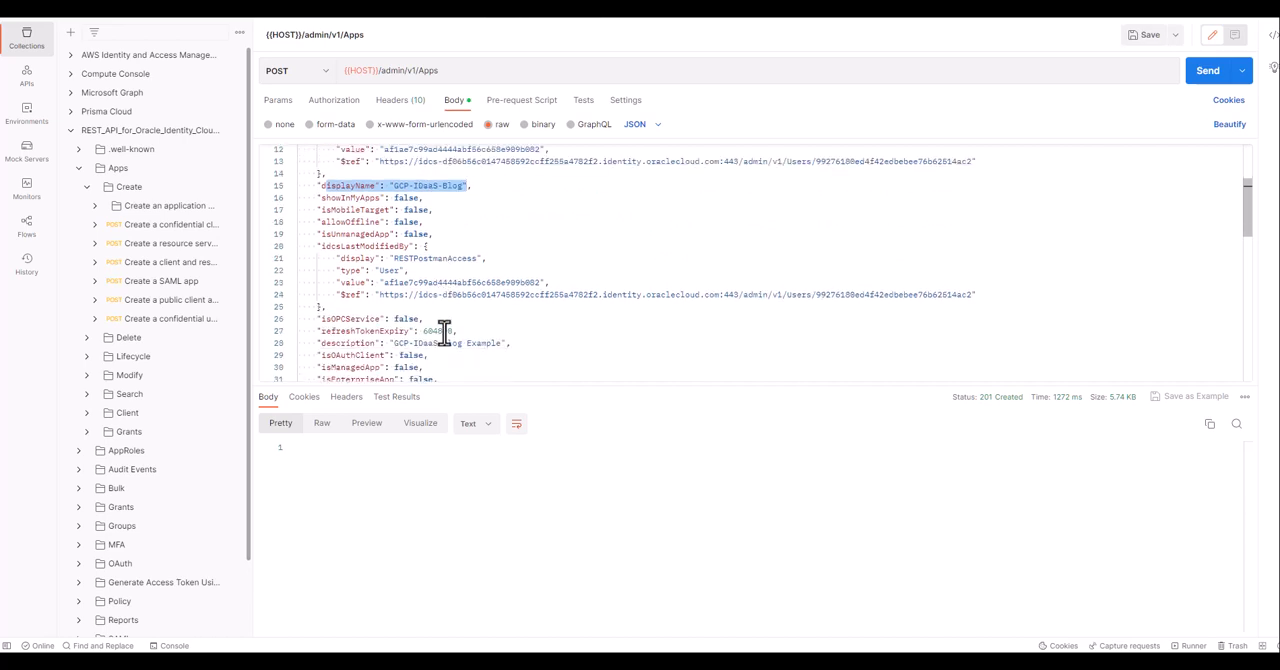
scroll(444, 334, down, 2)
scroll(439, 330, down, 1)
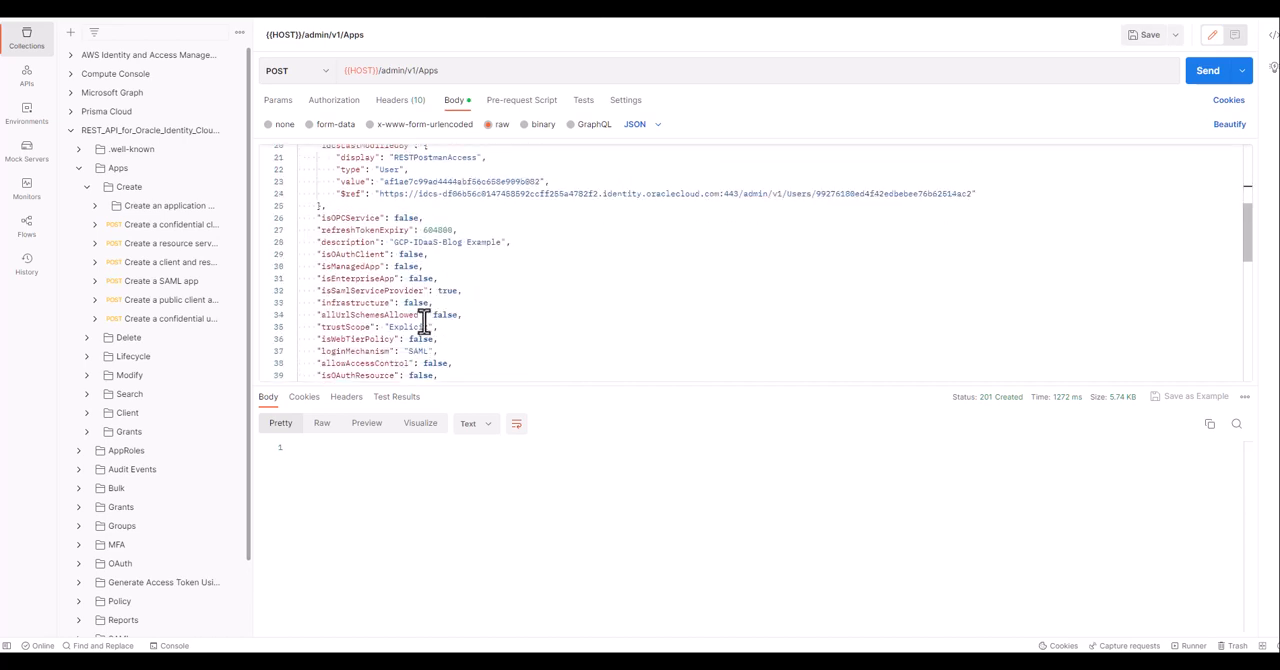
drag(318, 347, 451, 349)
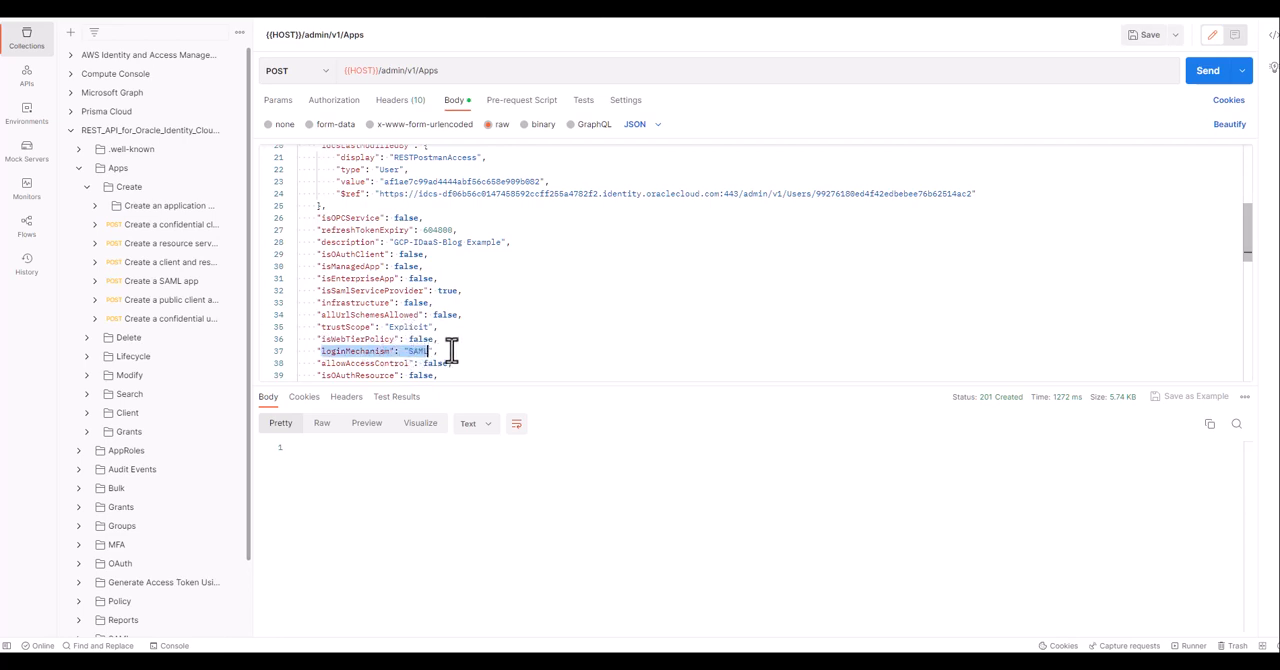
drag(318, 243, 511, 243)
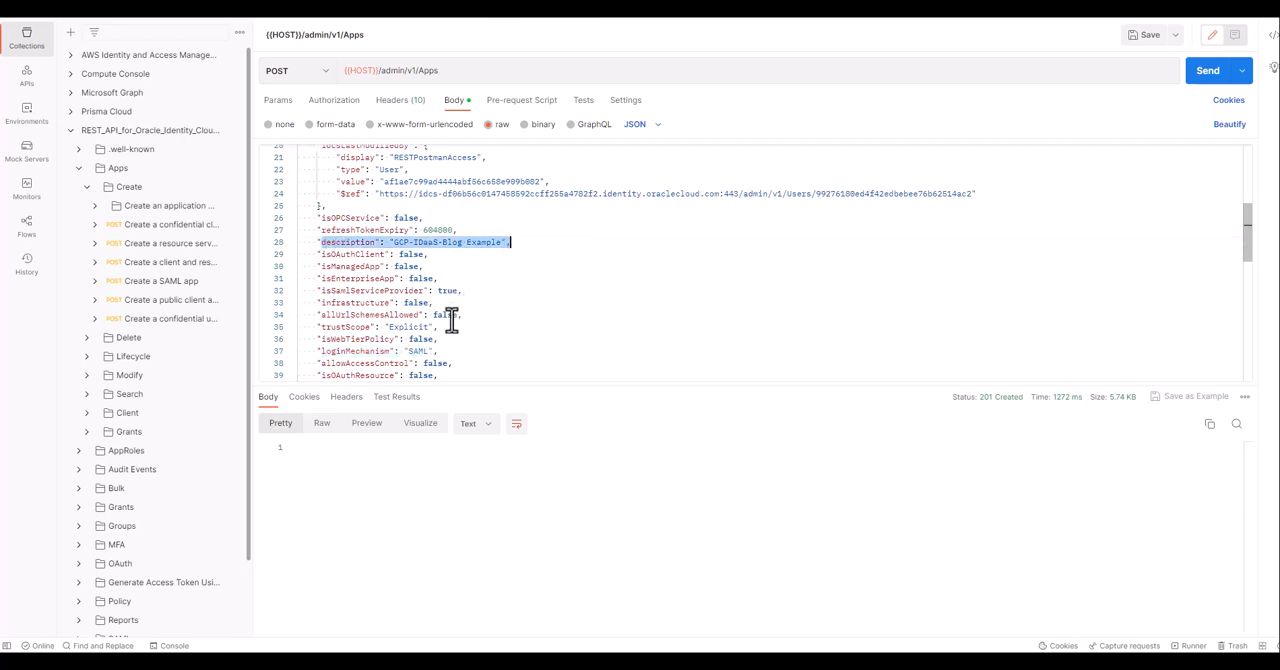
Check the partnerProviderId and assertionConsumerUrl in the request body and send the POST request to create the SAML app.
scroll(452, 340, down, 4)
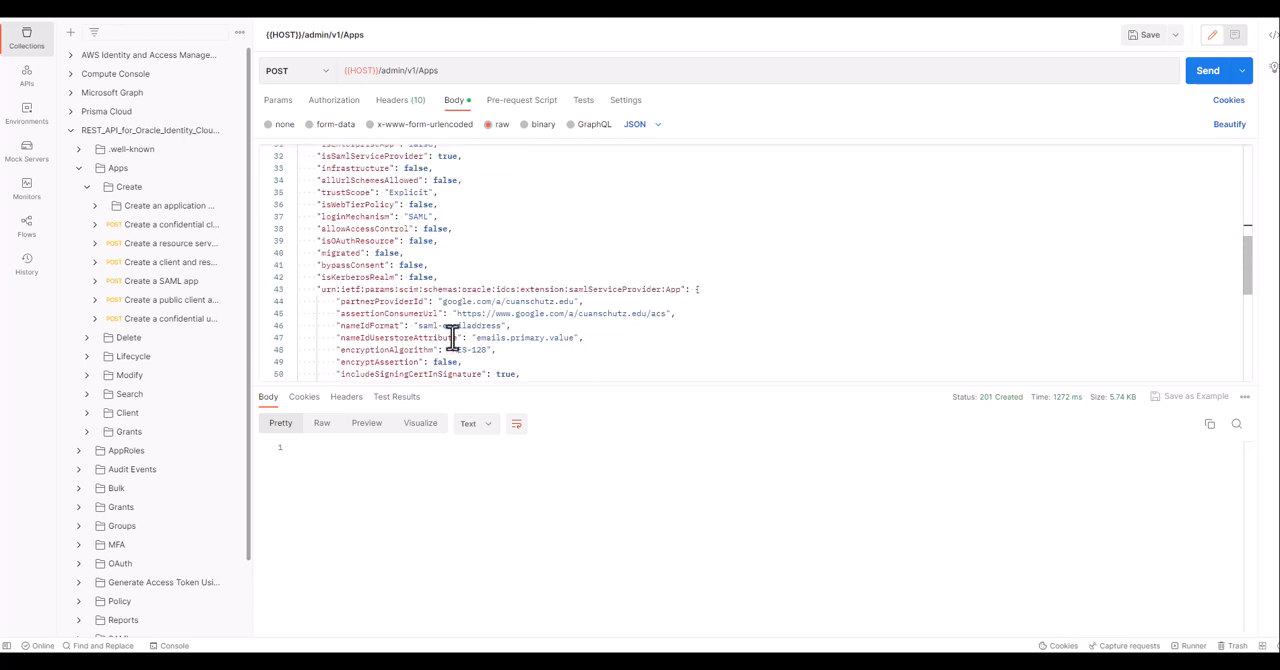
drag(341, 302, 576, 301)
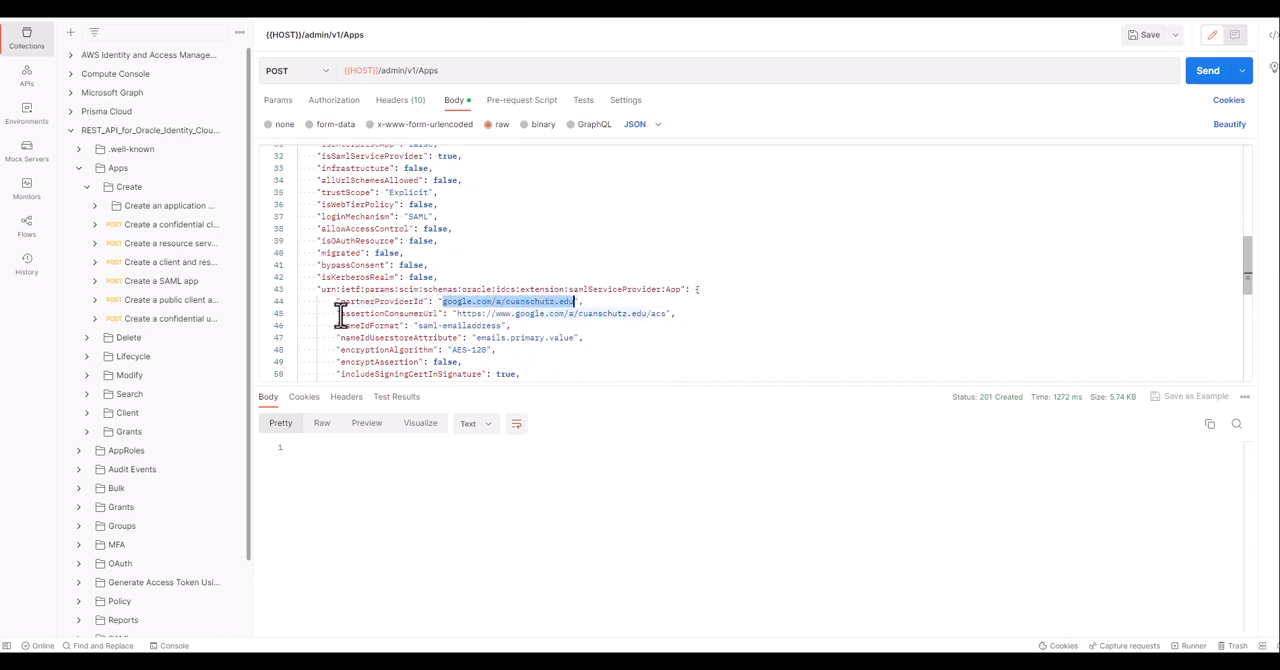
drag(341, 314, 660, 313)
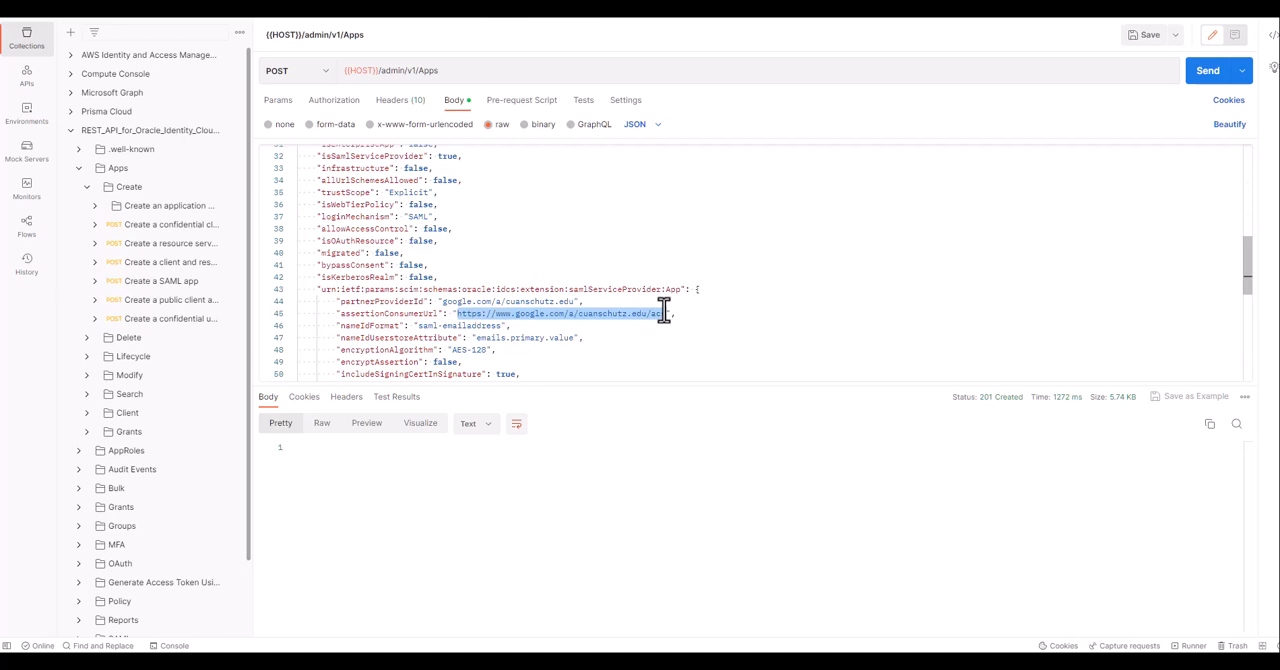
click(1210, 72)
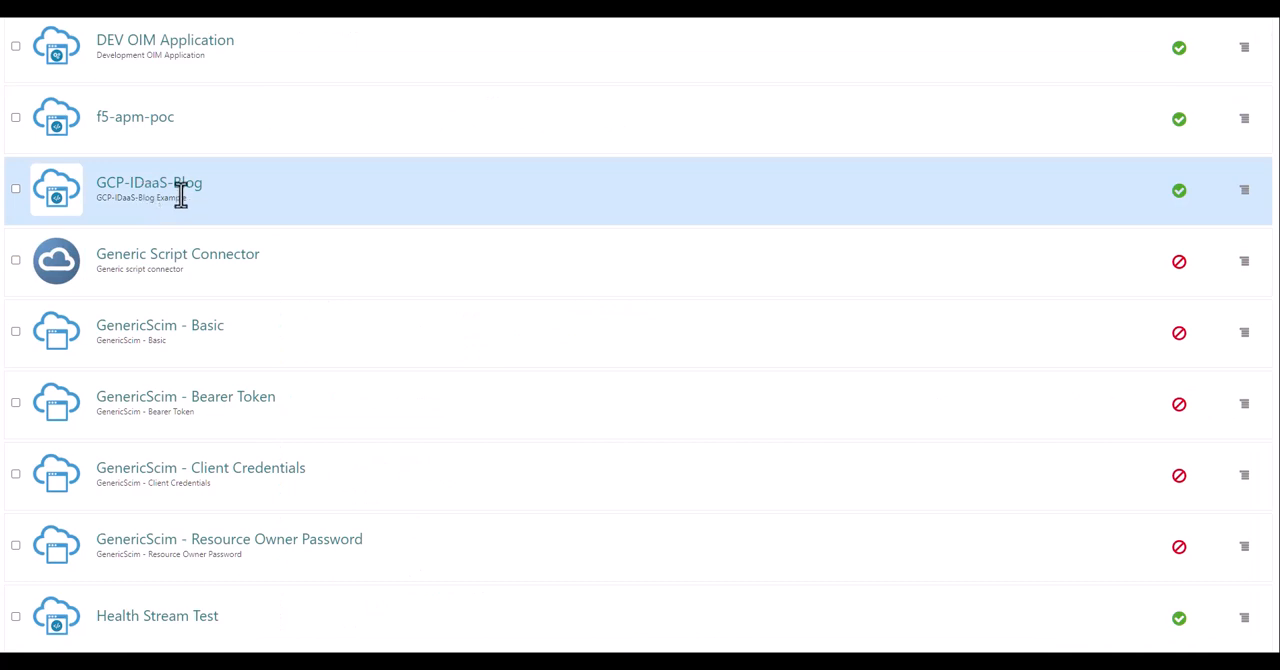
In Oracle Identity Cloud Service, open the GCP-IDaaS-Blog application's SSO configuration and check its Entity ID and Assertion Consumer URL.
click(180, 195)
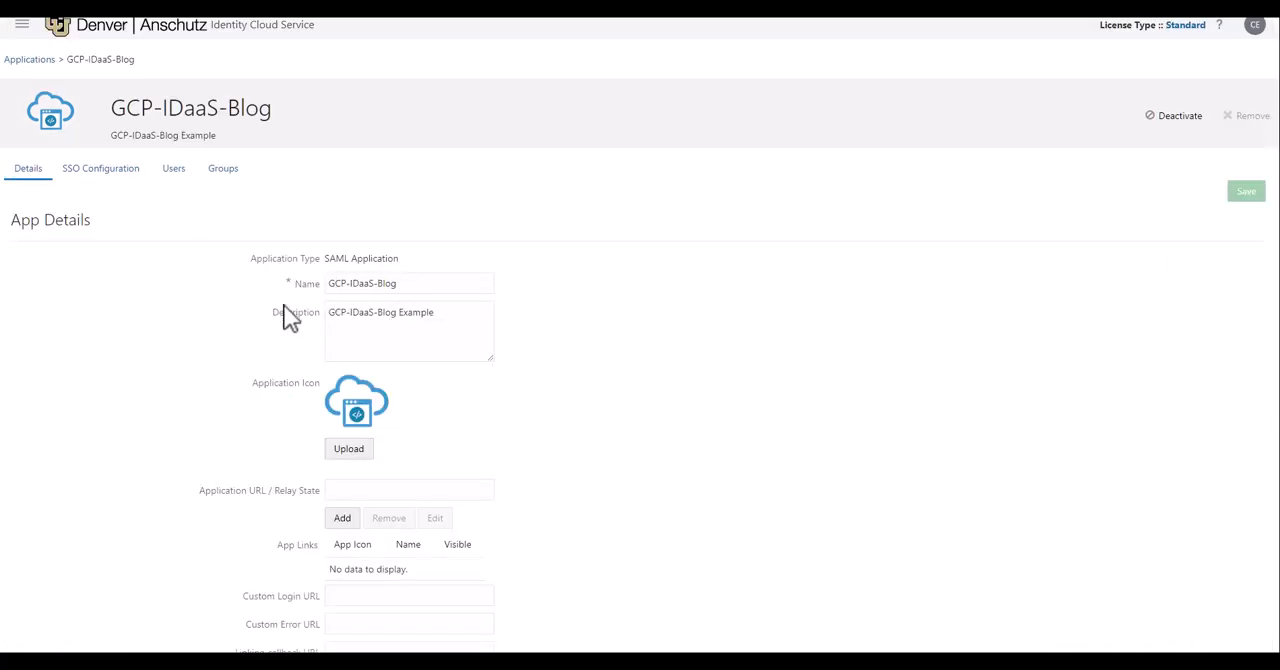
click(118, 180)
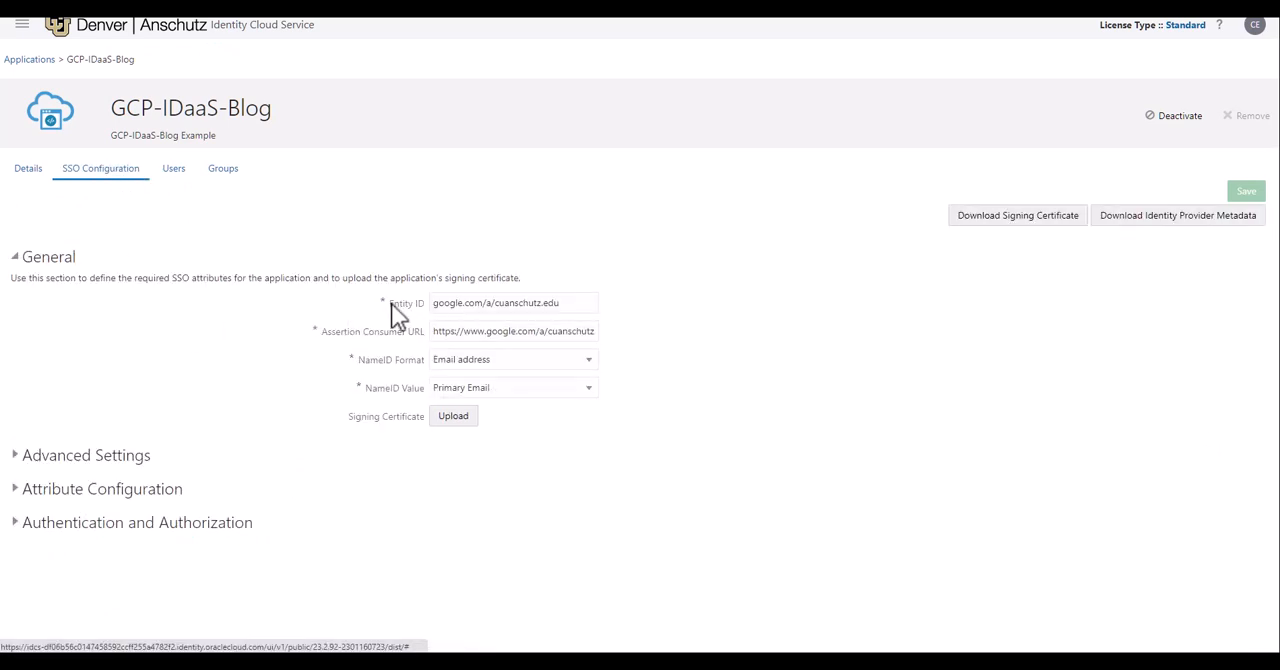
drag(390, 303, 425, 305)
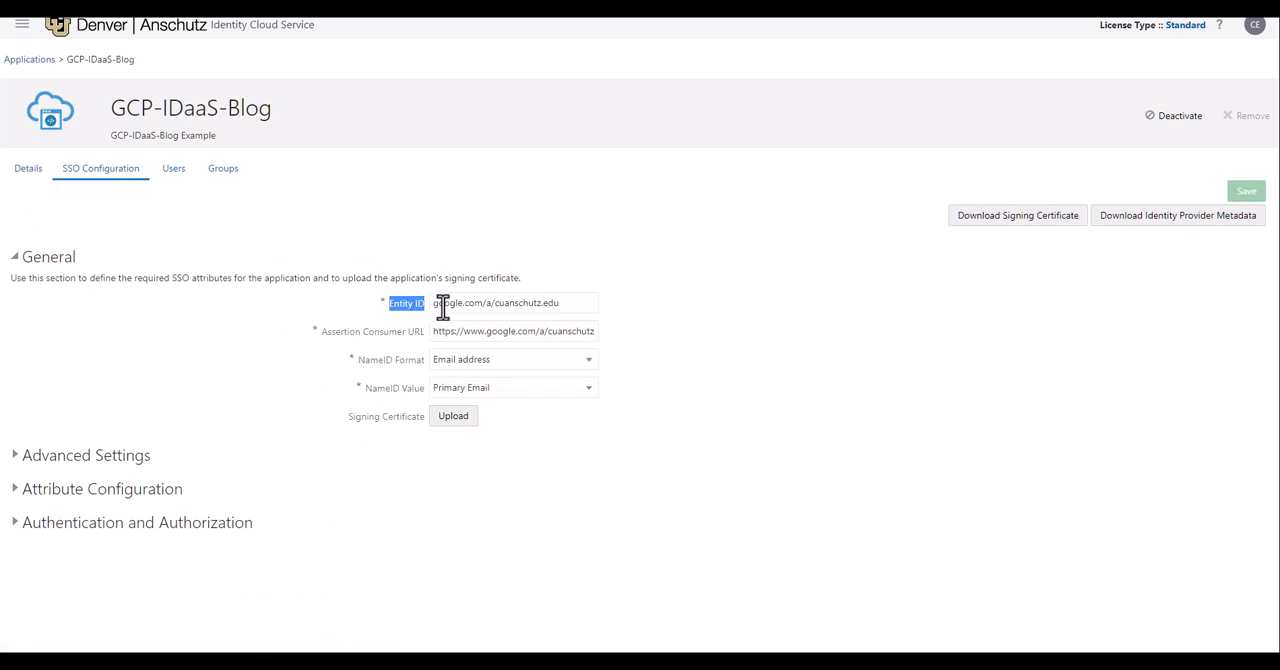
drag(562, 303, 405, 312)
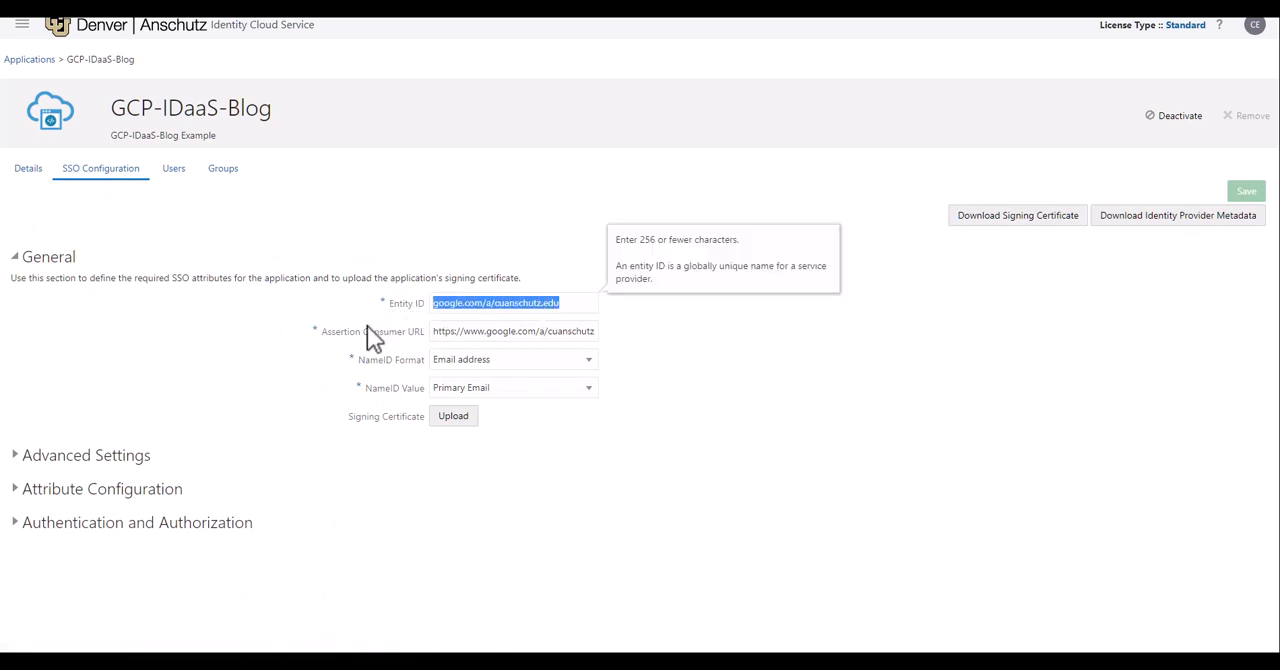
click(322, 331)
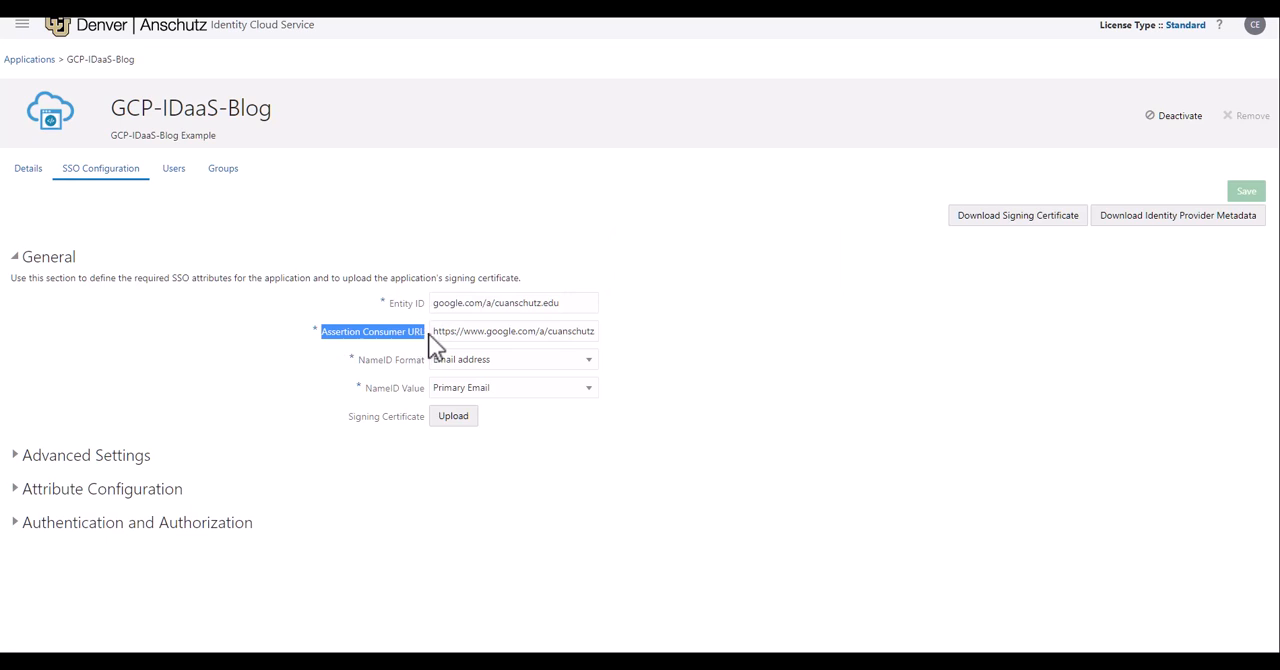
drag(432, 335, 607, 336)
click(663, 345)
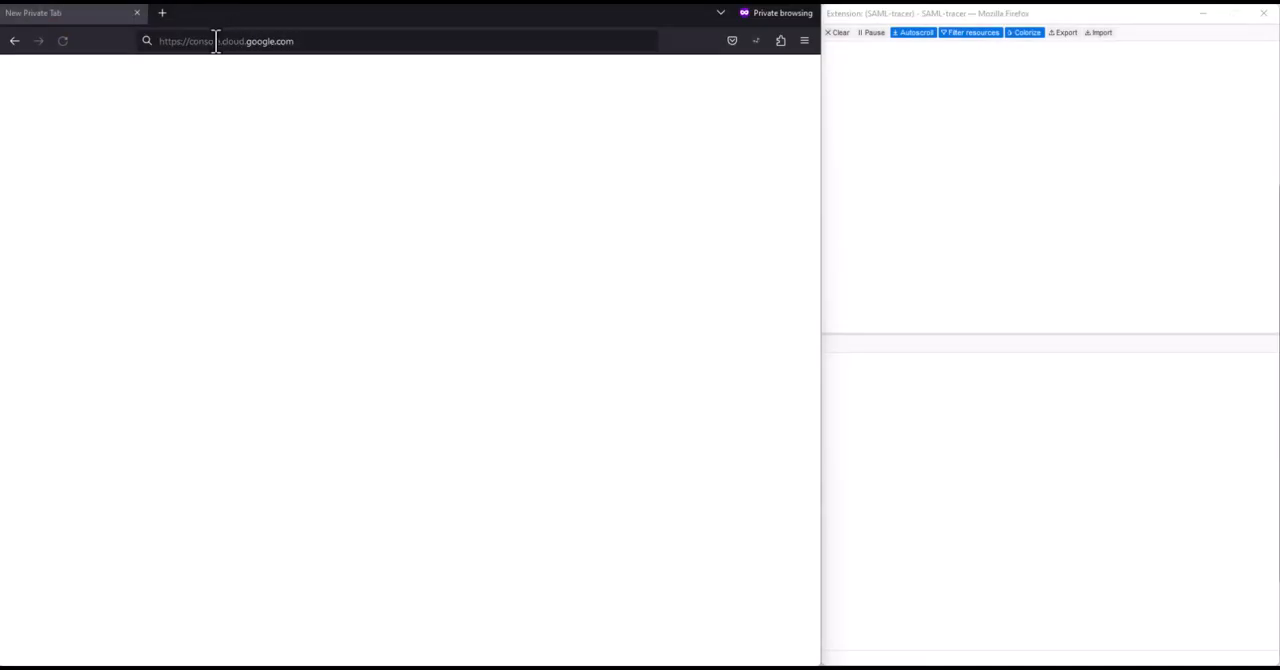
click(411, 41)
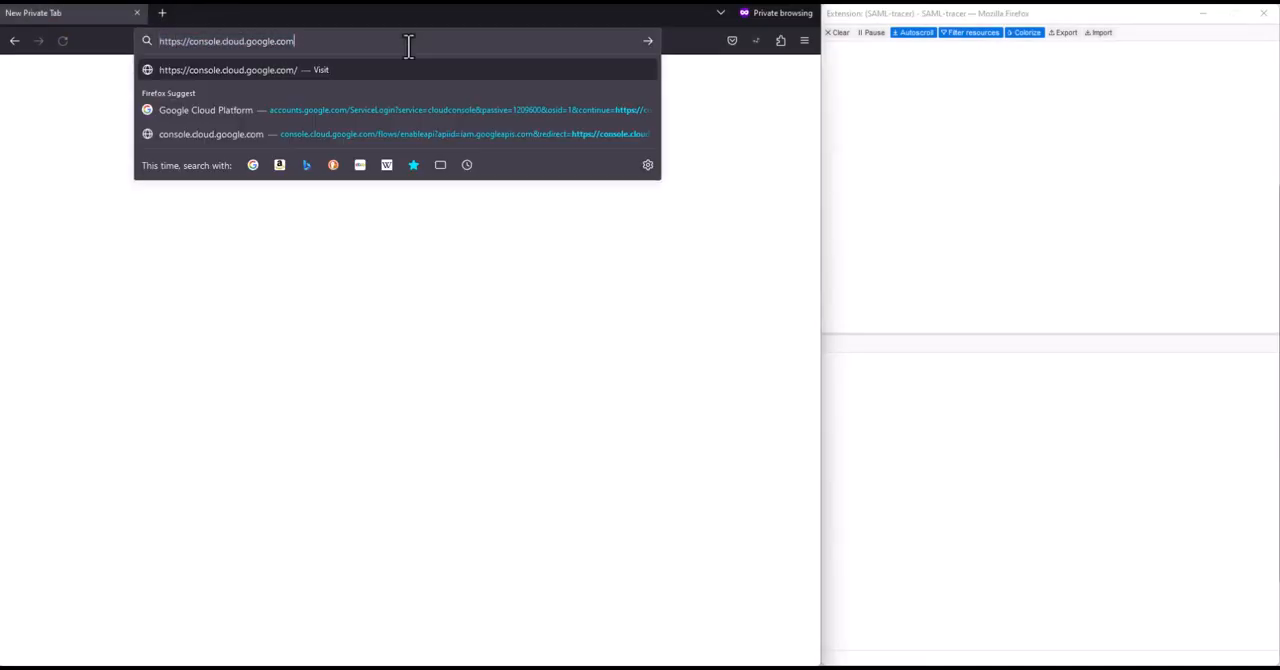
key(Return)
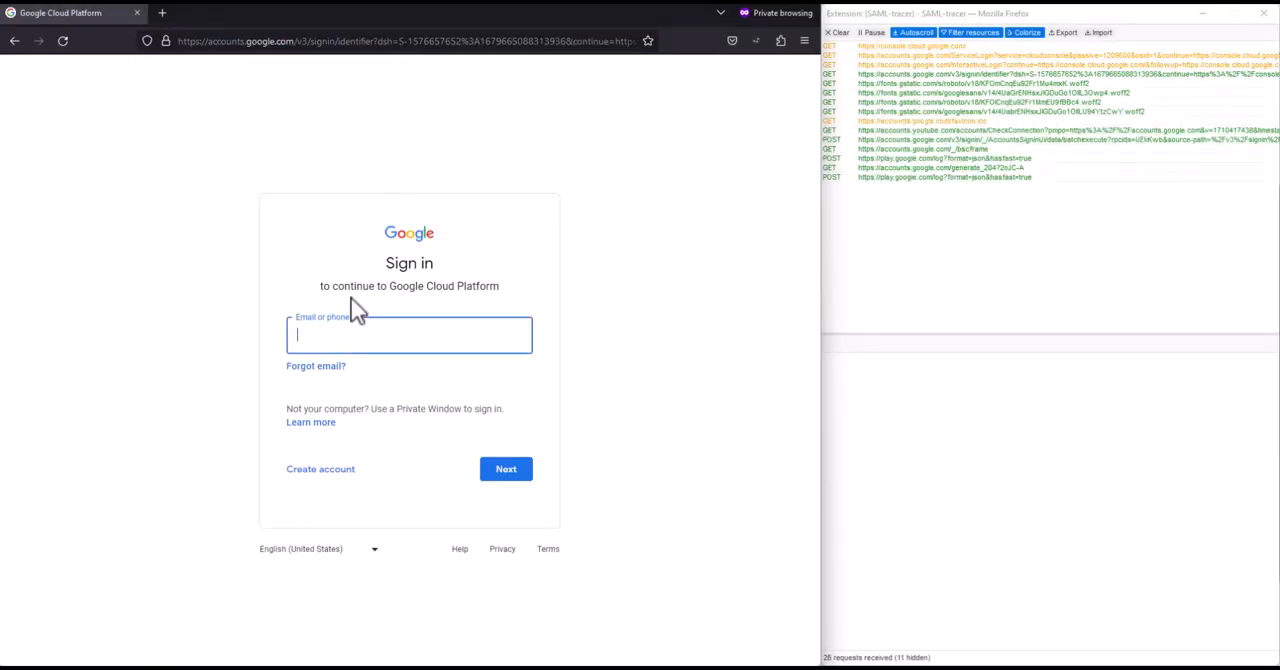
key(ctrl+v)
click(506, 476)
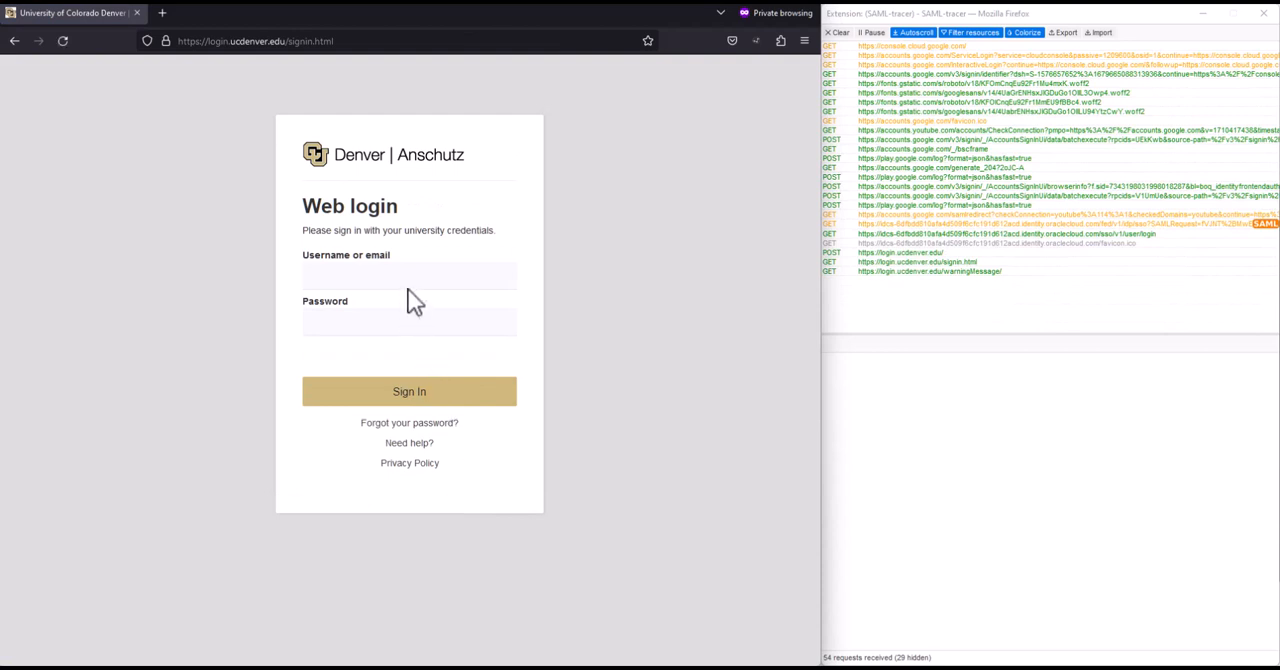
Sign in to the university web login with the username and password, and request a Duo Push for authentication.
click(403, 277)
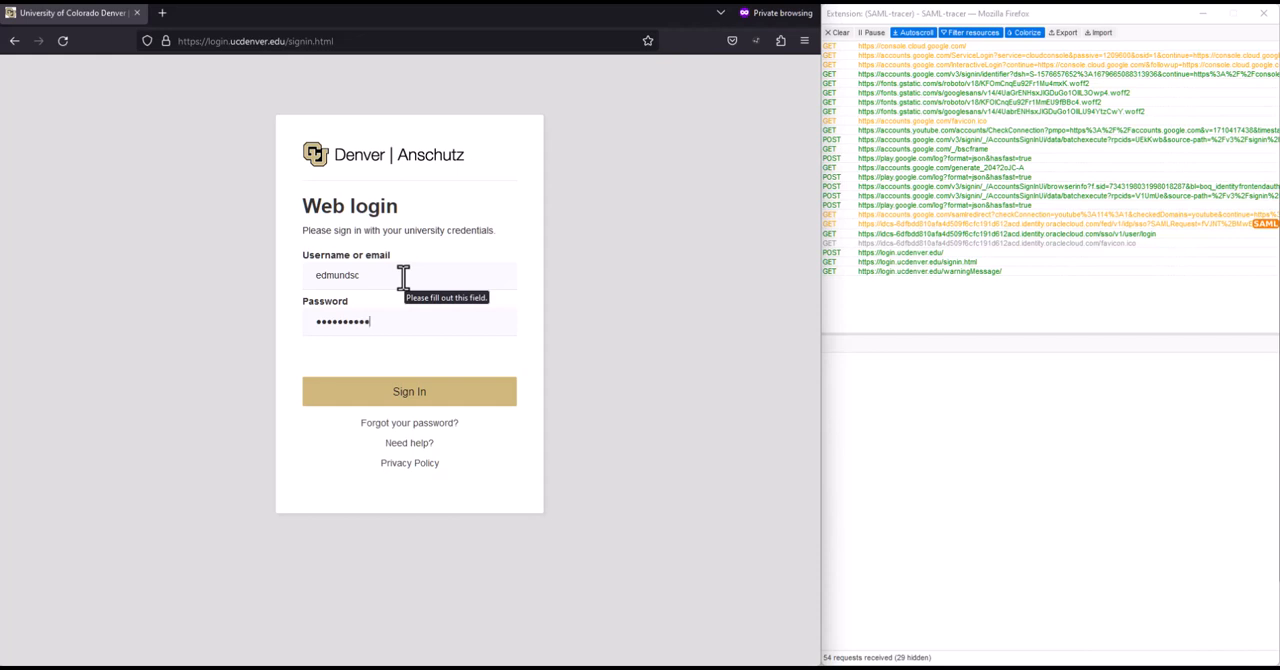
key(Return)
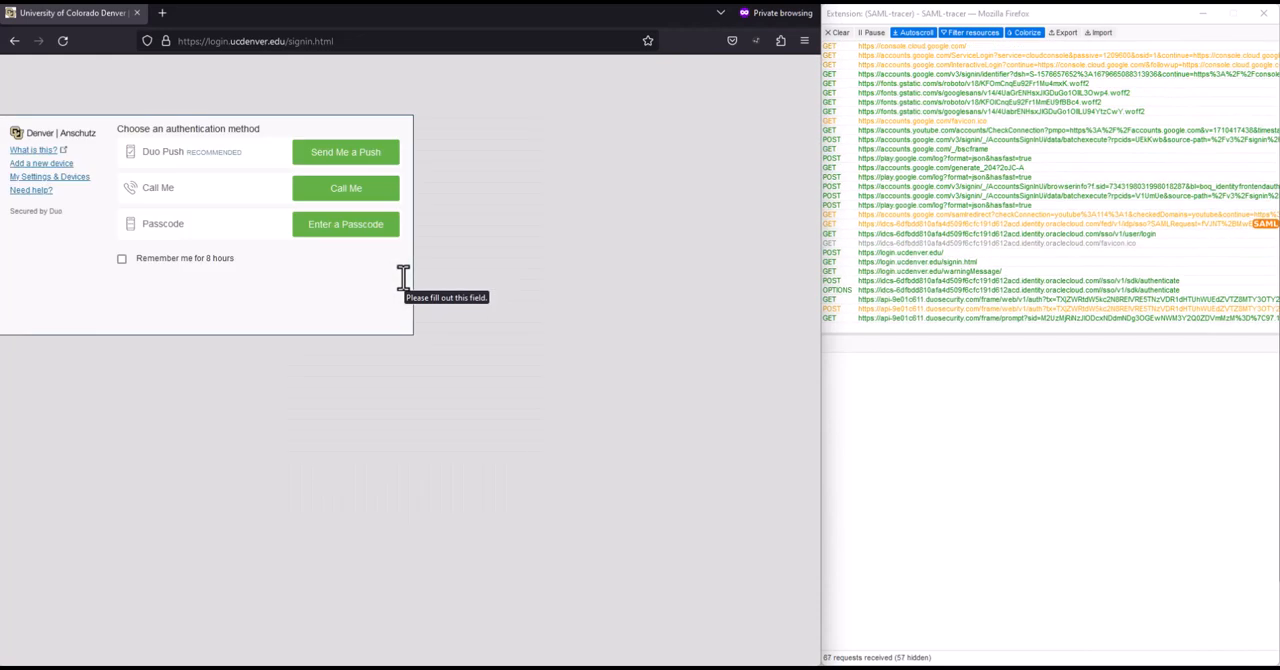
click(362, 167)
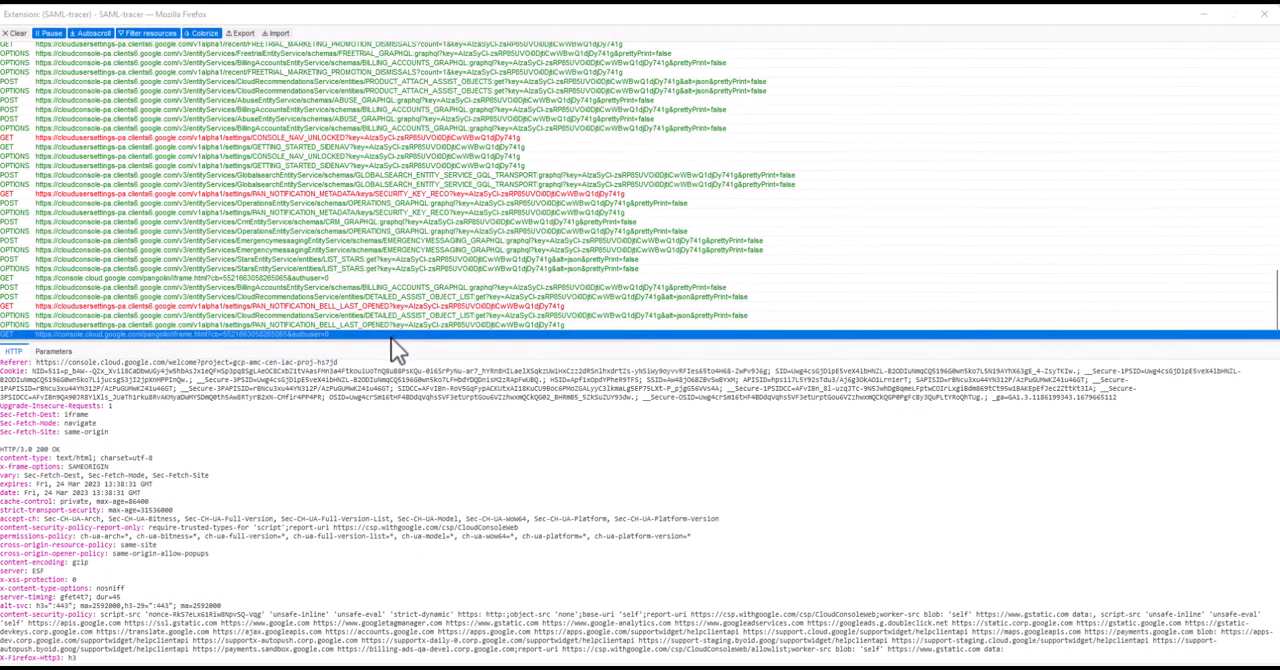
scroll(405, 330, up, 10)
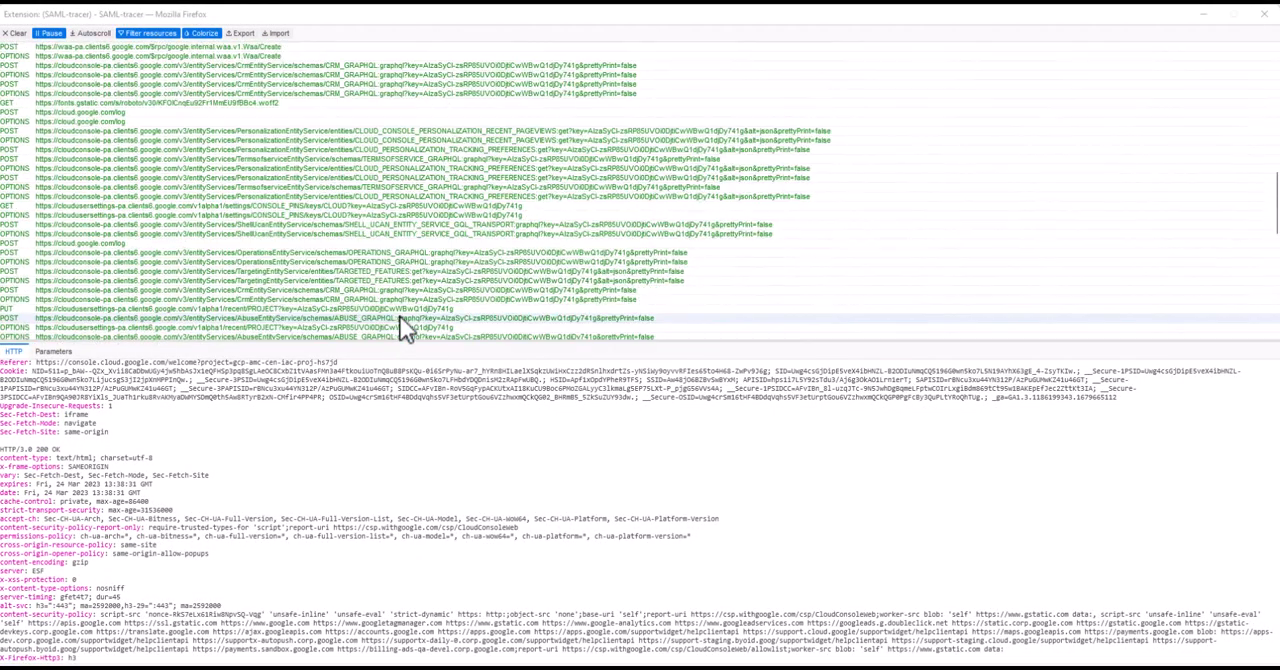
scroll(440, 295, up, 4)
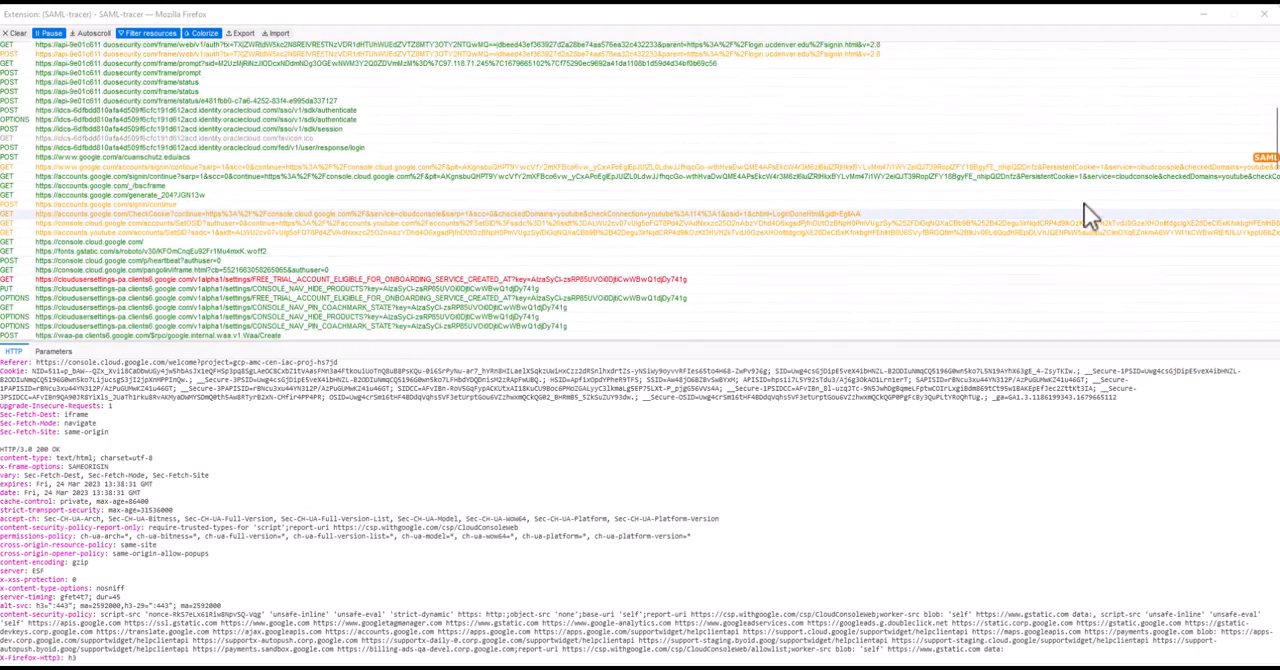
click(1270, 160)
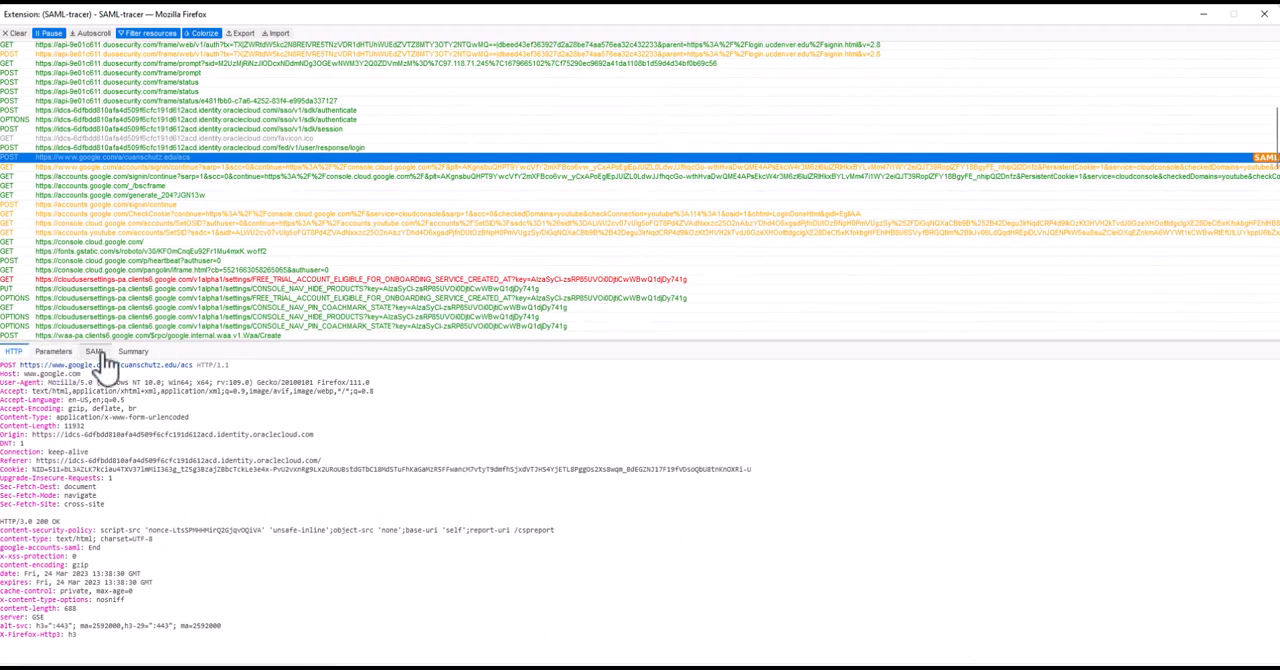
click(95, 352)
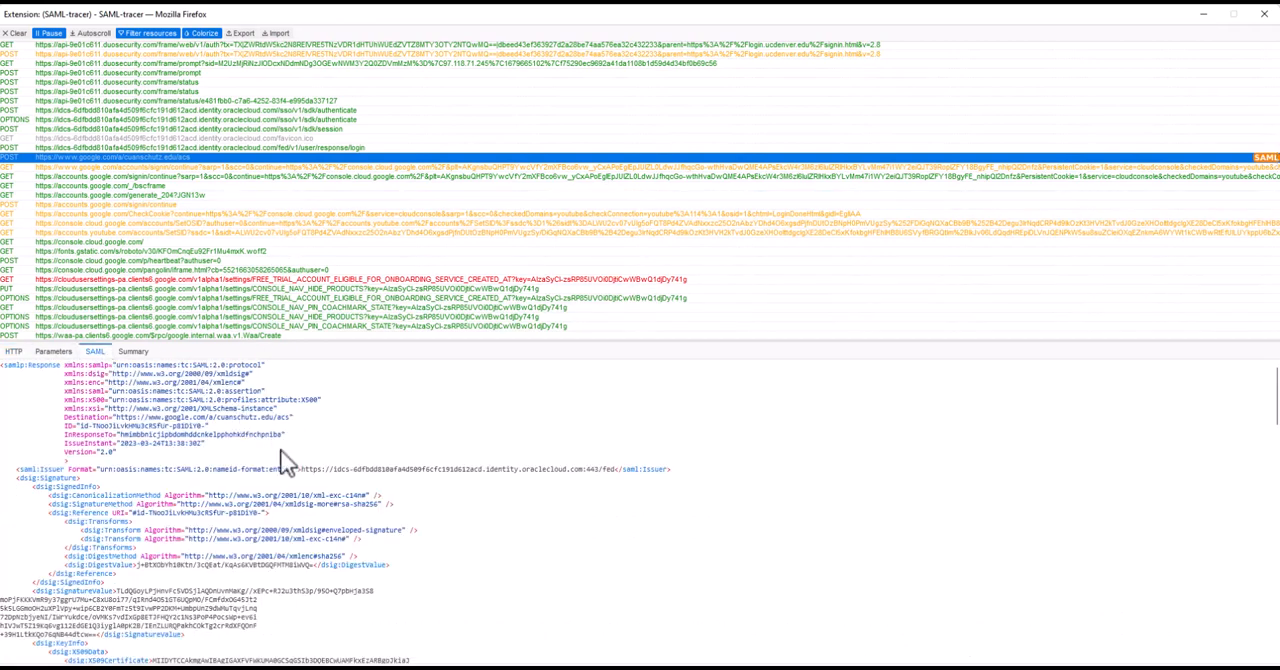
Read through the SAML response to the assertion's subject and examine the NameID's format and e-mail value.
scroll(260, 495, down, 5)
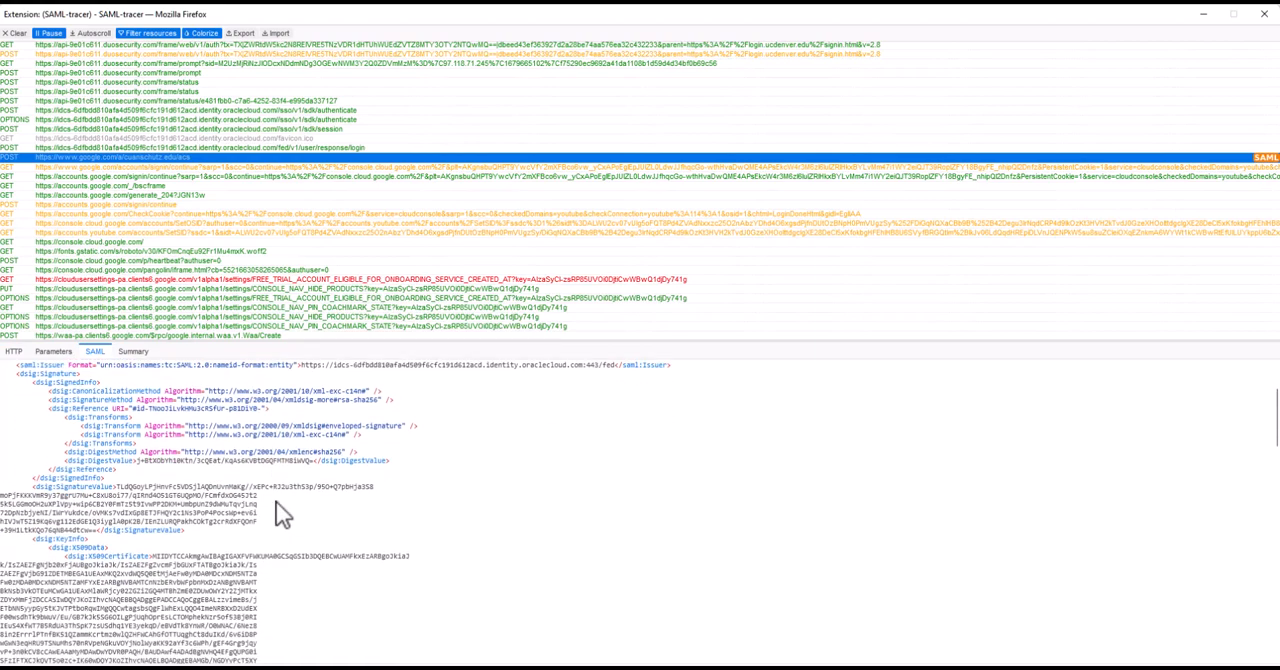
scroll(283, 515, down, 5)
scroll(278, 501, down, 10)
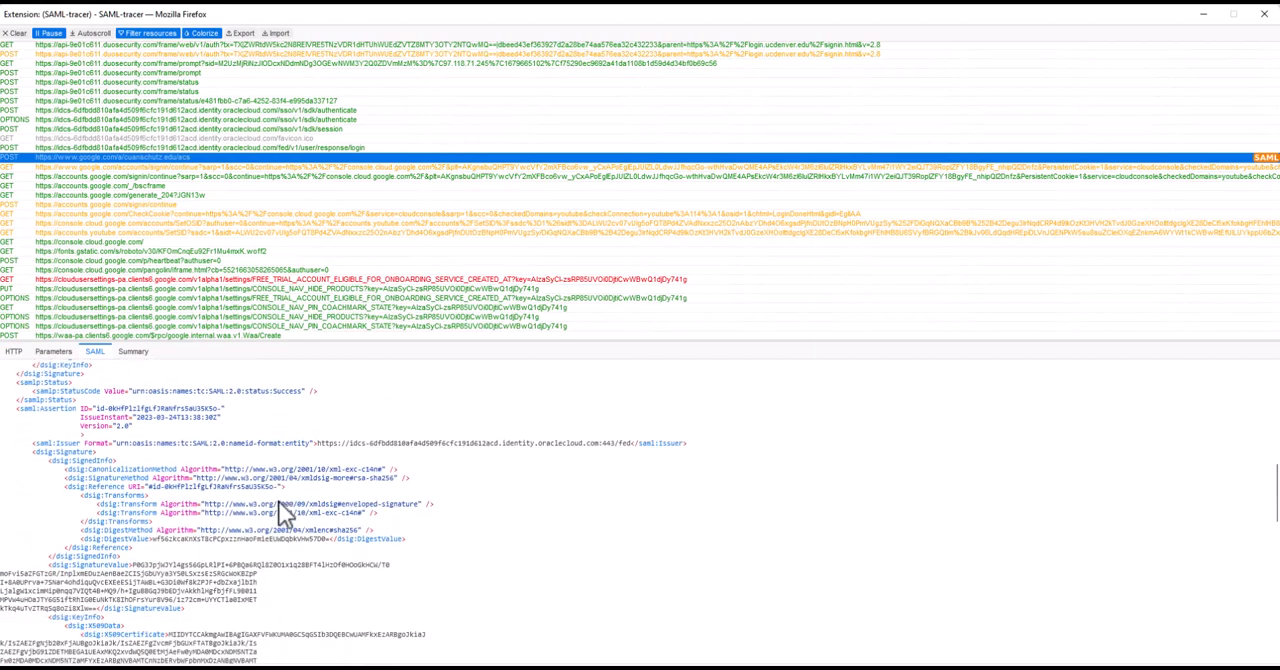
scroll(279, 501, down, 2)
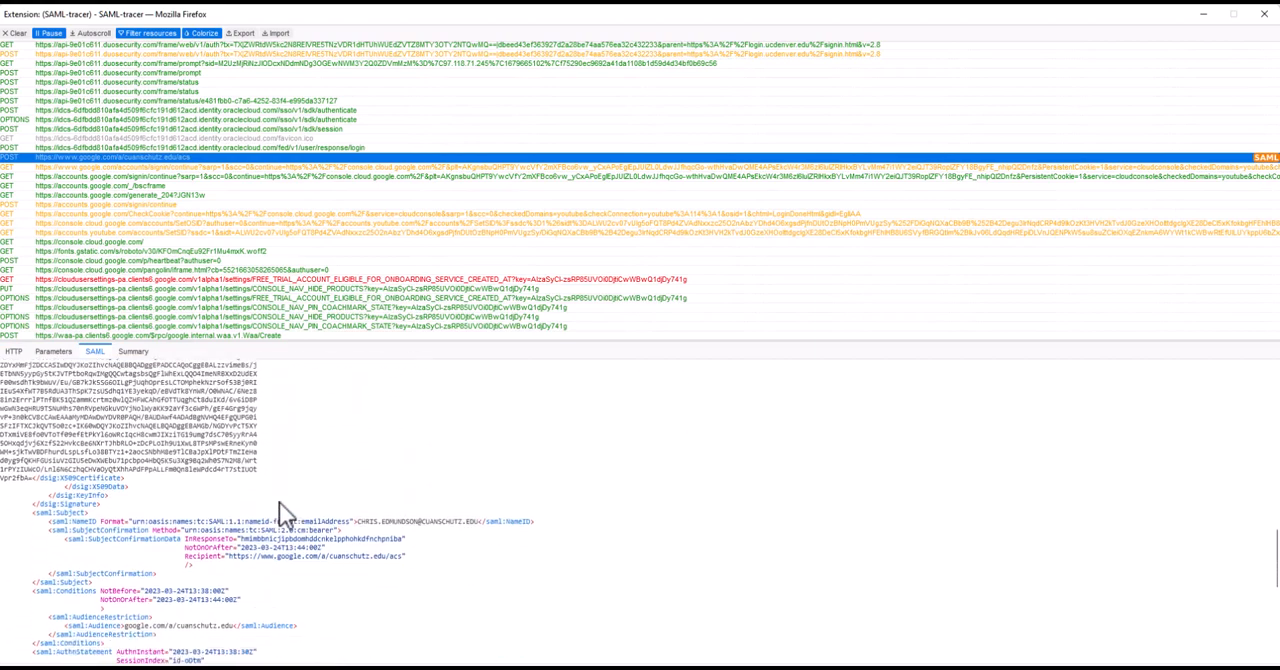
scroll(279, 503, down, 3)
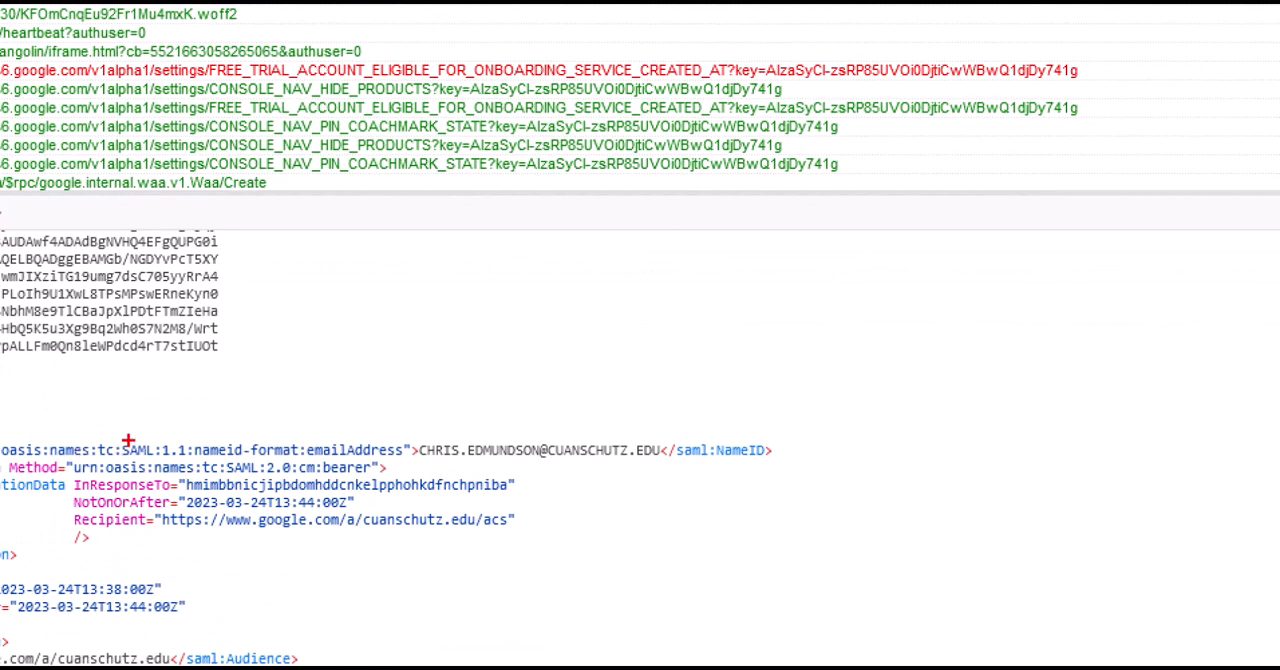
drag(126, 458, 221, 457)
mouse_move(318, 461)
mouse_down()
mouse_move(636, 478)
mouse_move(680, 428)
mouse_move(405, 450)
mouse_up()
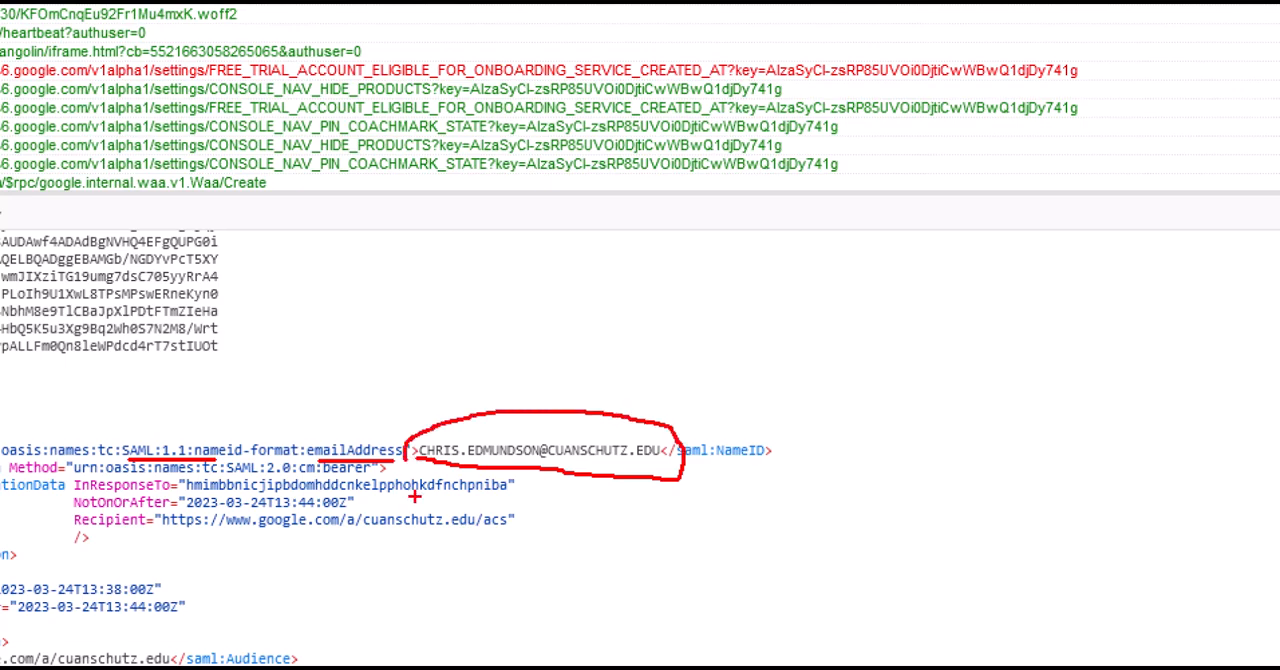